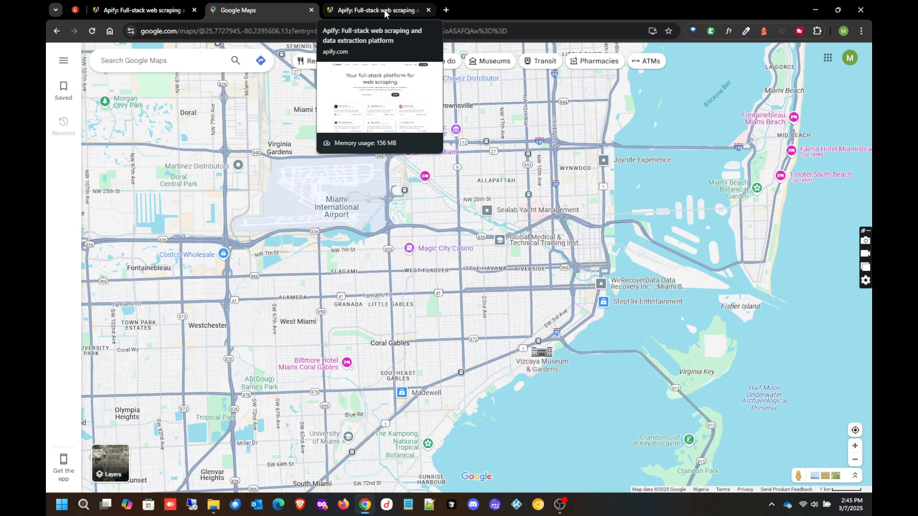
pyautogui.click(385, 13)
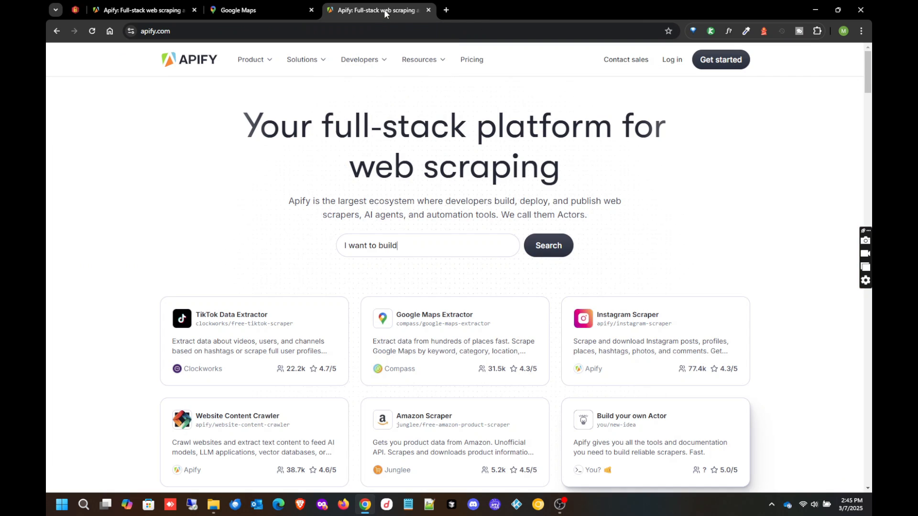
pyautogui.write('Extract places f')
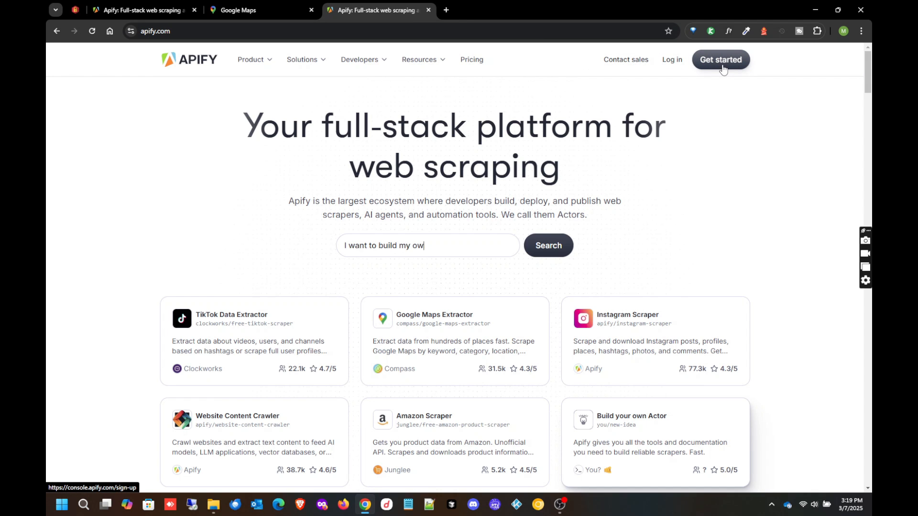
# - Log in to Apify with the Google account to reach the Console's Actors page
pyautogui.click(672, 60)
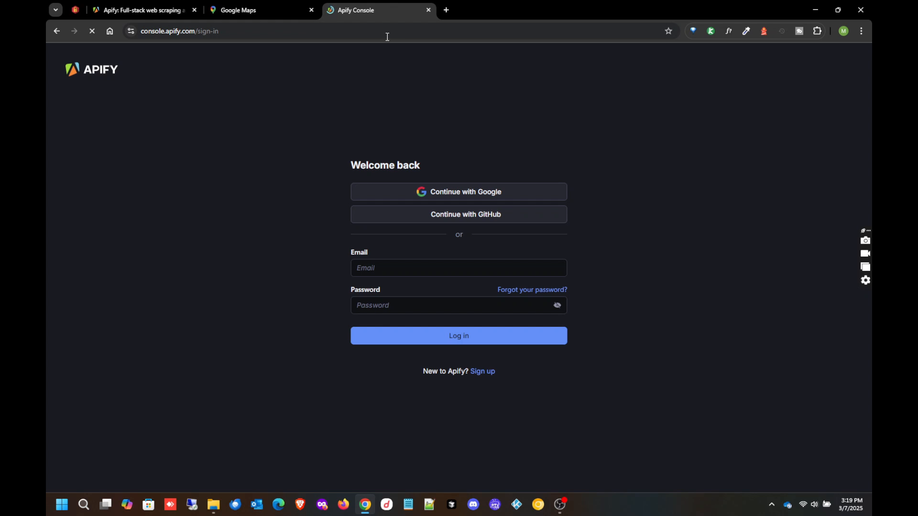
pyautogui.click(475, 193)
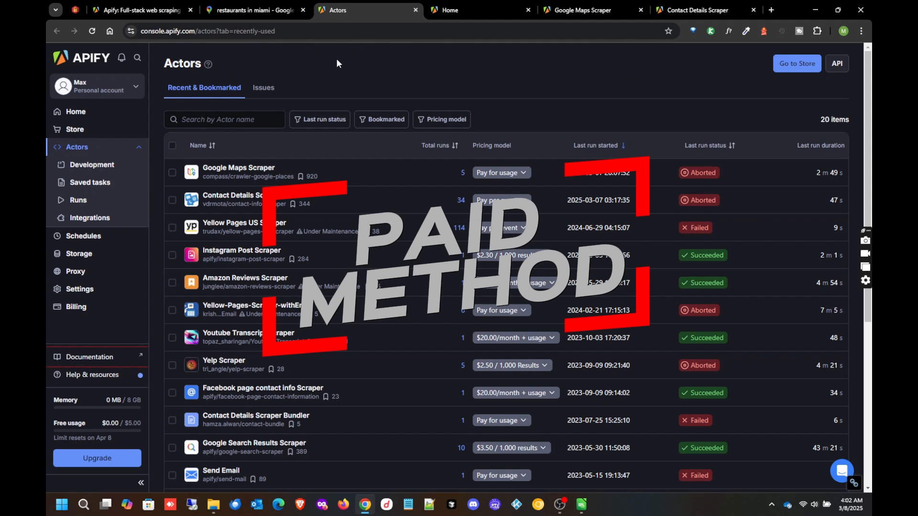
pyautogui.click(76, 112)
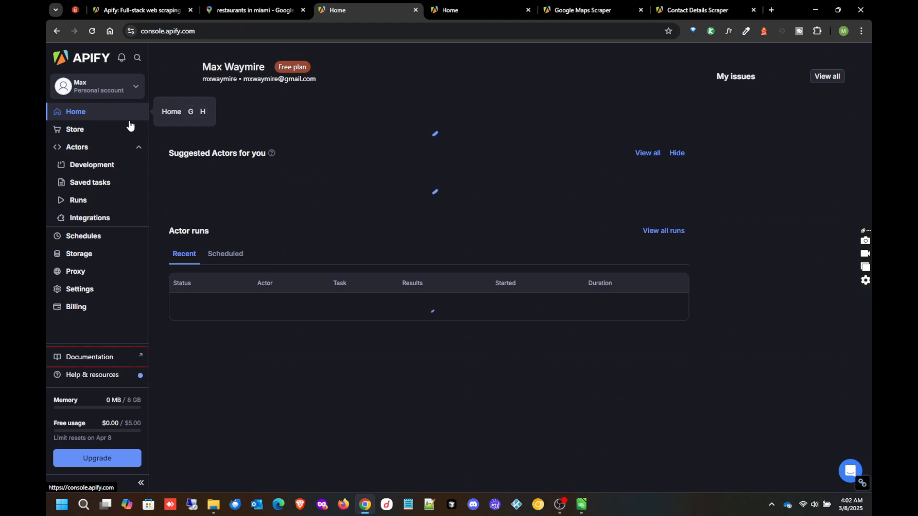
pyautogui.click(82, 148)
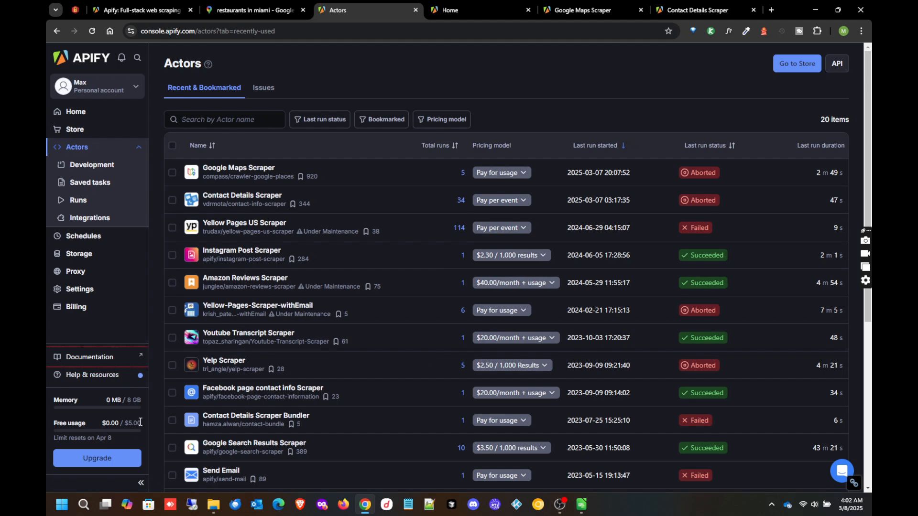
pyautogui.moveTo(141, 422); pyautogui.dragTo(101, 420)
pyautogui.moveTo(112, 437)
pyautogui.mouseDown()
pyautogui.moveTo(91, 437)
pyautogui.moveTo(117, 445)
pyautogui.mouseUp()
pyautogui.click(116, 434)
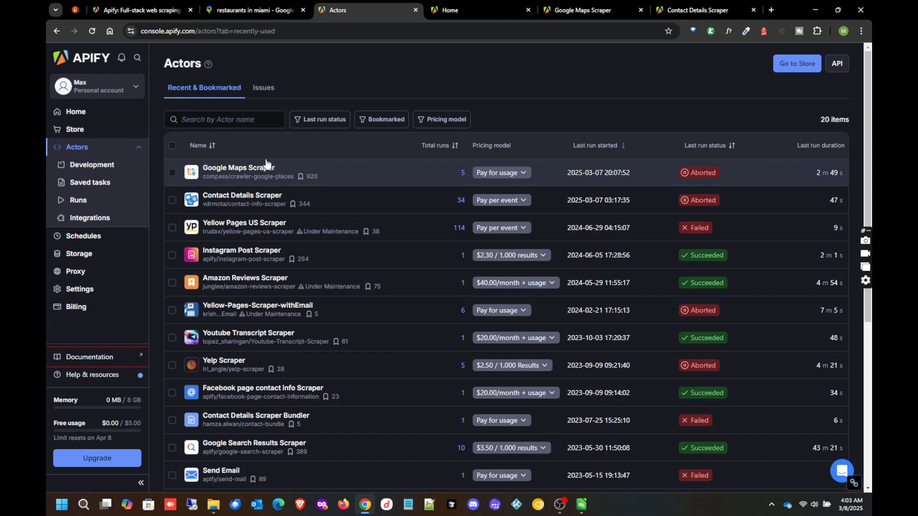
pyautogui.click(82, 130)
# - Search the Apify Store for 'google maps' and open Google Maps Extractor
pyautogui.click(436, 126)
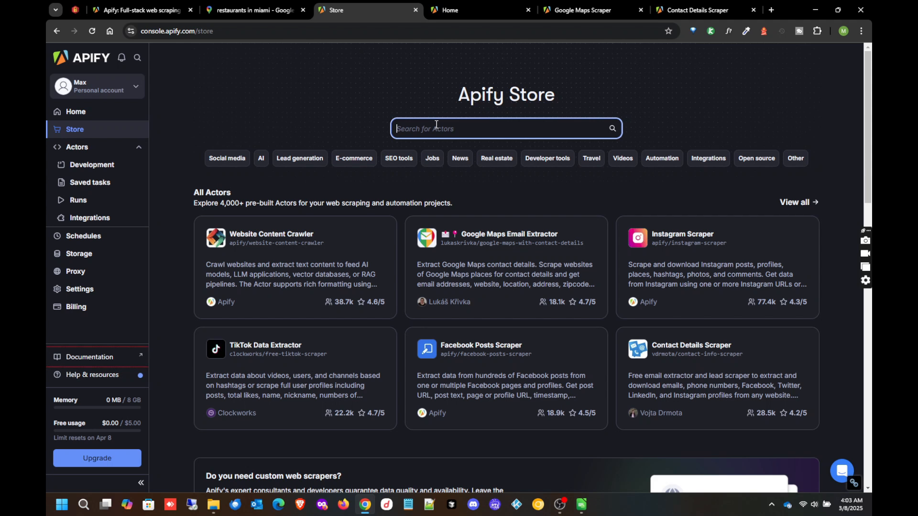
pyautogui.write('googl')
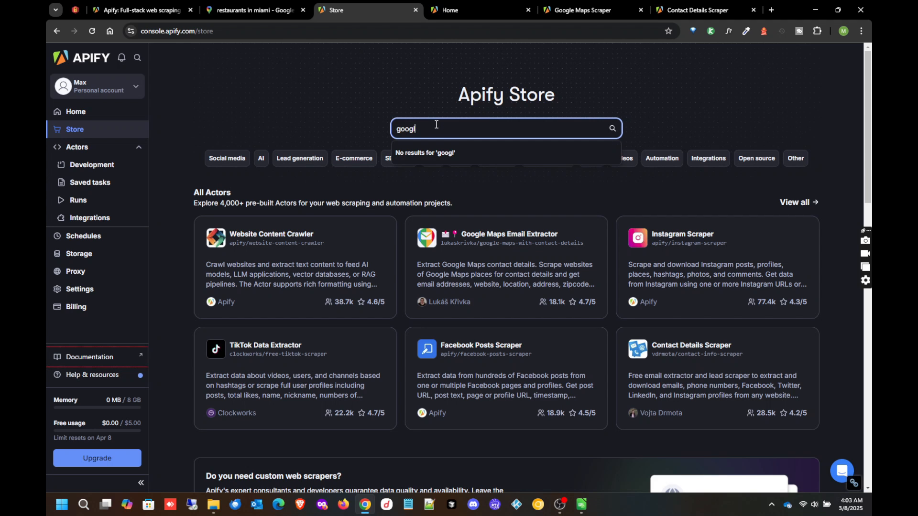
pyautogui.write('e map')
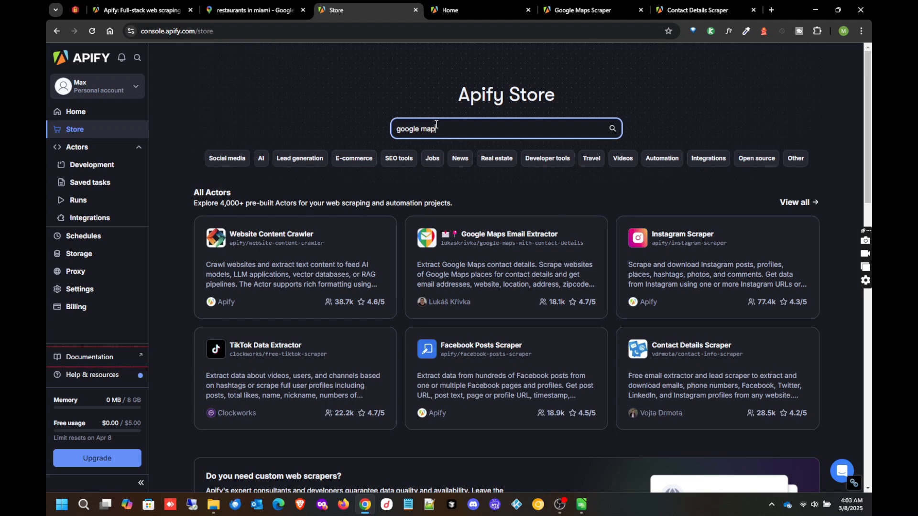
pyautogui.write('s')
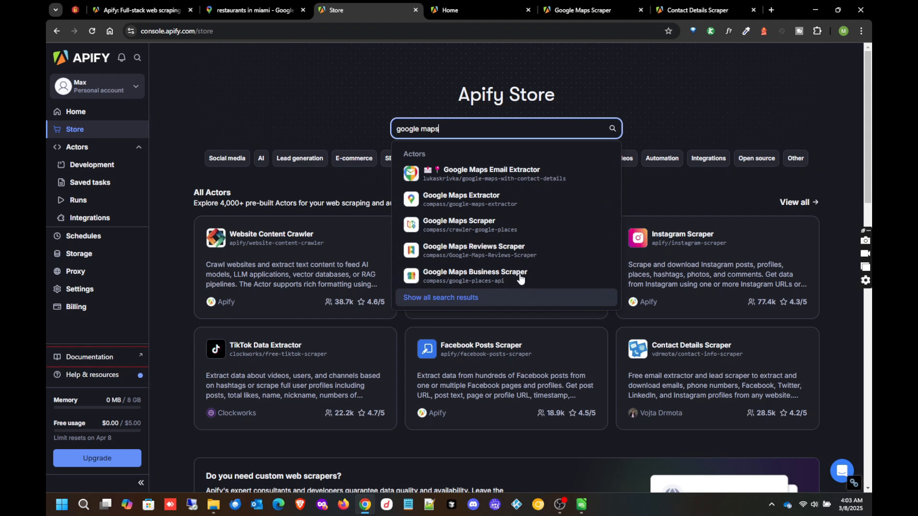
pyautogui.click(524, 202)
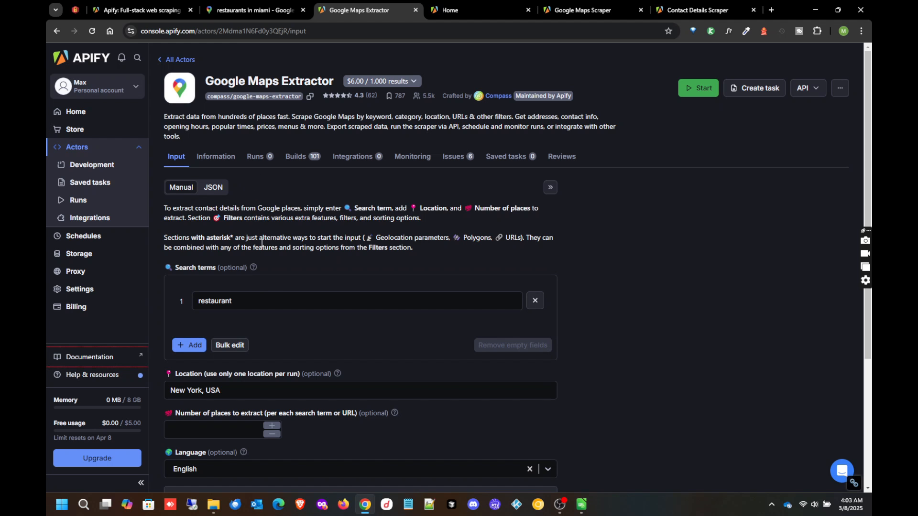
pyautogui.click(242, 296)
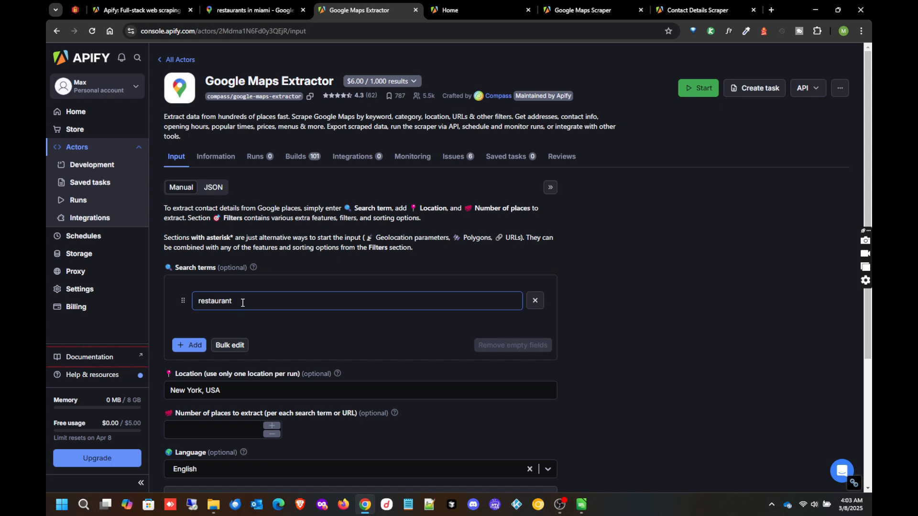
pyautogui.click(455, 140)
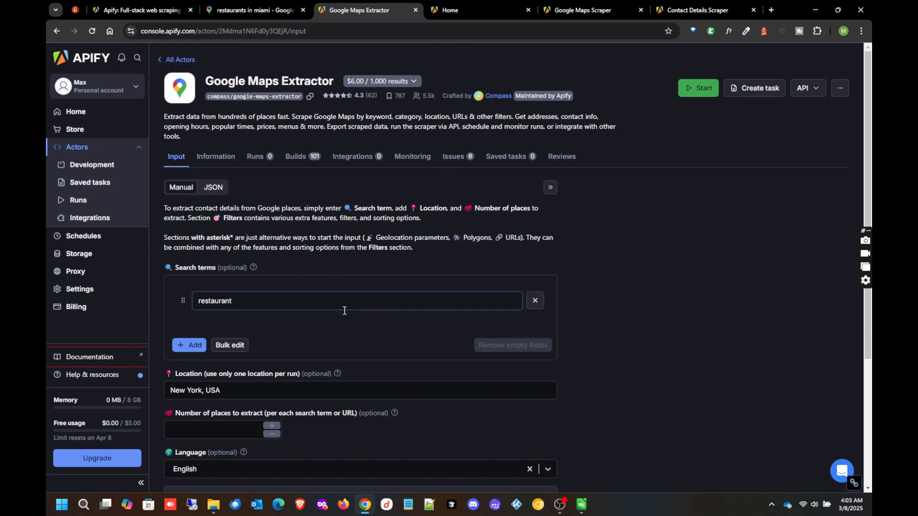
pyautogui.click(228, 301)
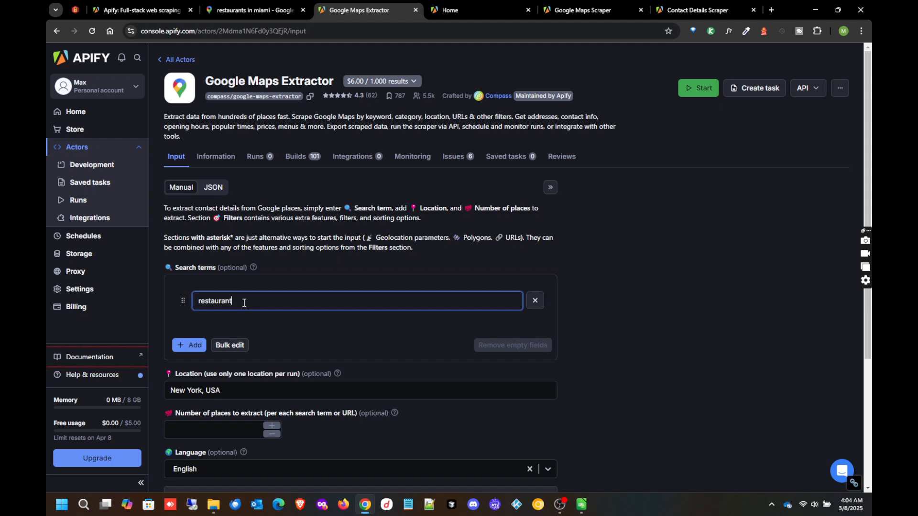
pyautogui.doubleClick(244, 303)
pyautogui.click(244, 389)
pyautogui.scroll(-2, 248, 376)
pyautogui.scroll(-1, 248, 373)
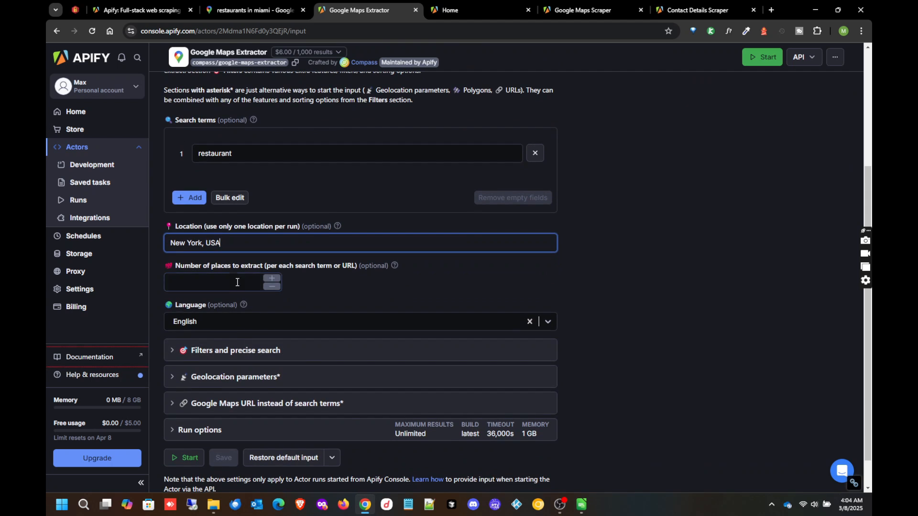
pyautogui.click(256, 289)
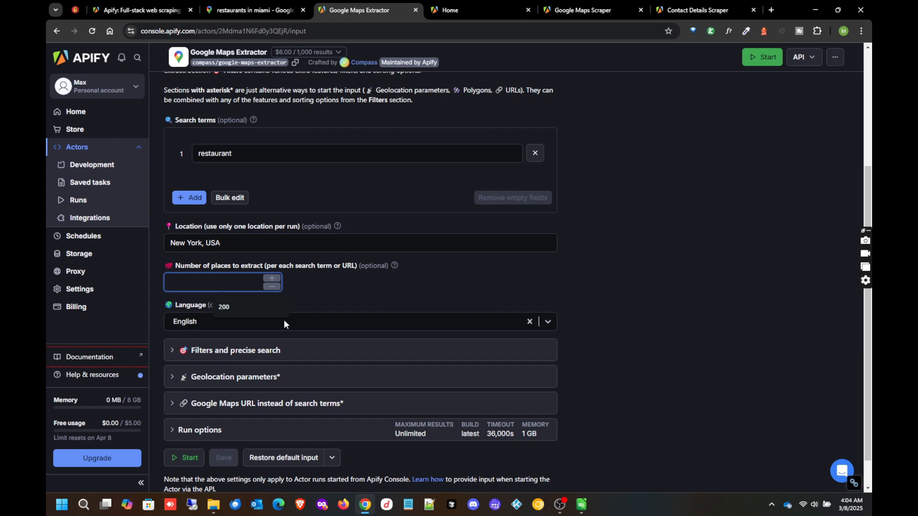
pyautogui.scroll(3, 286, 254)
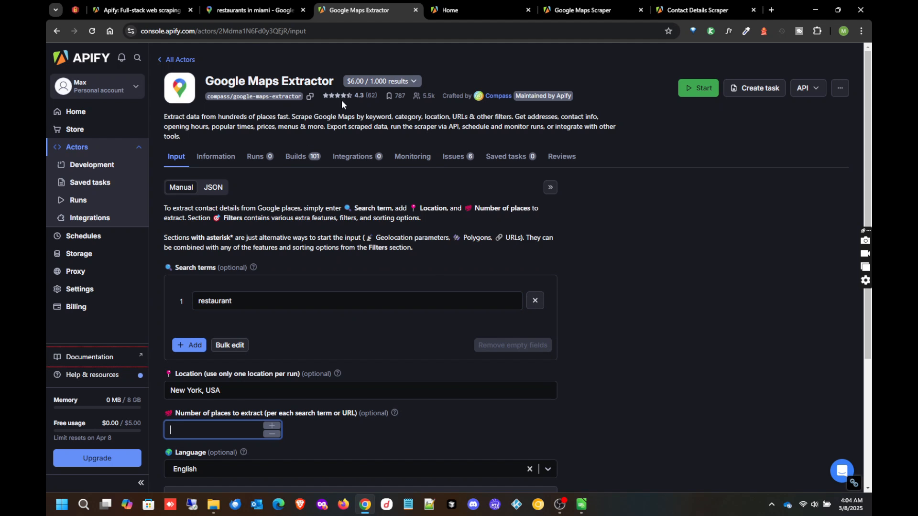
# - Search the Store for 'google' and open the Google Maps Email Extractor actor
pyautogui.click(178, 61)
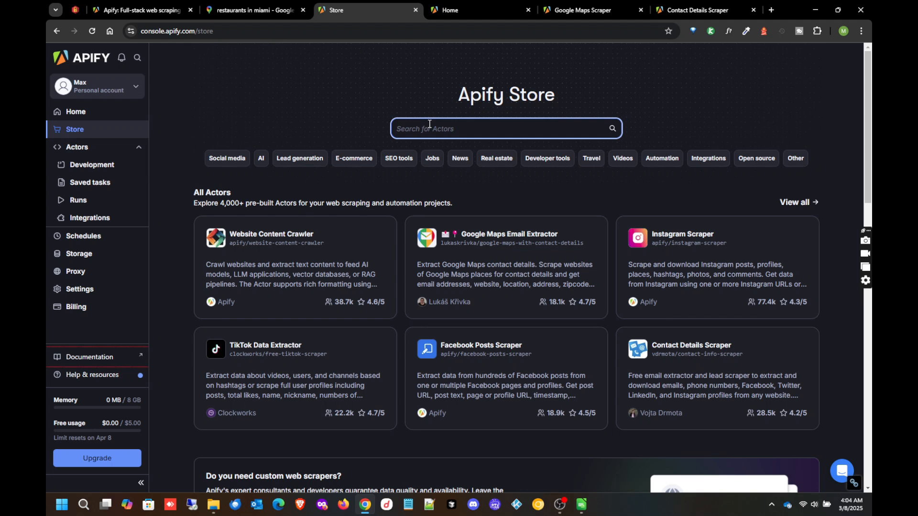
pyautogui.write('google')
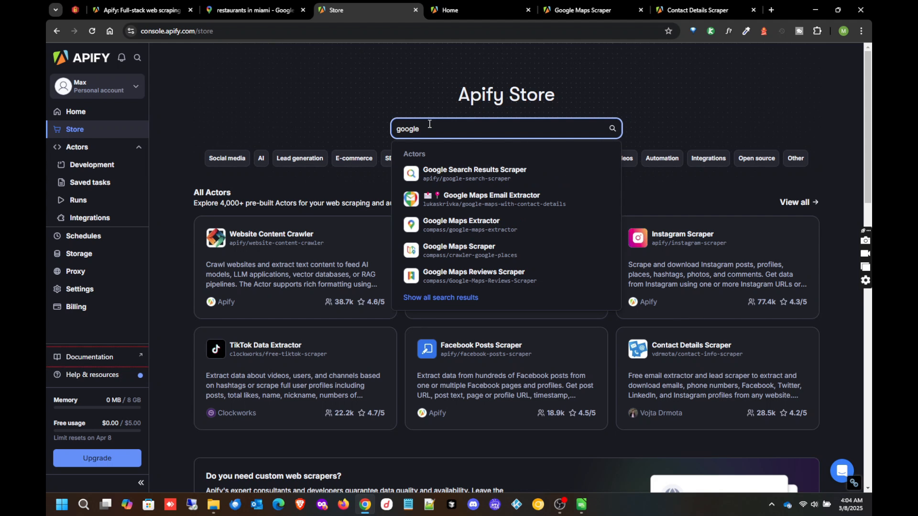
pyautogui.click(496, 197)
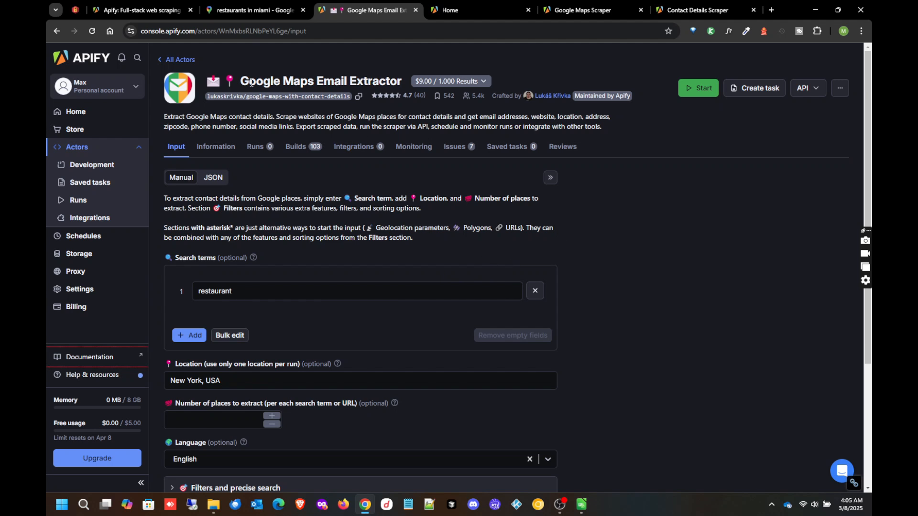
# - Look over the Email Extractor input form with its 'restaurant' search term
pyautogui.click(262, 289)
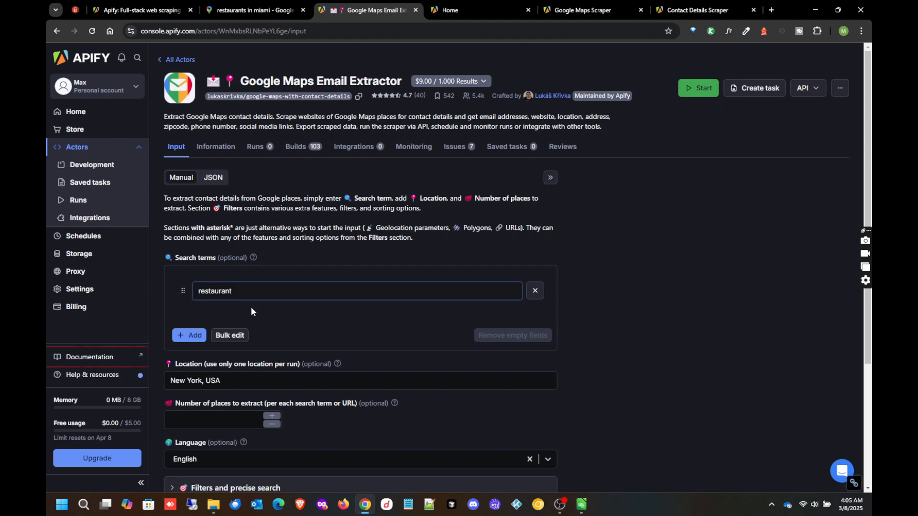
pyautogui.scroll(-2, 235, 342)
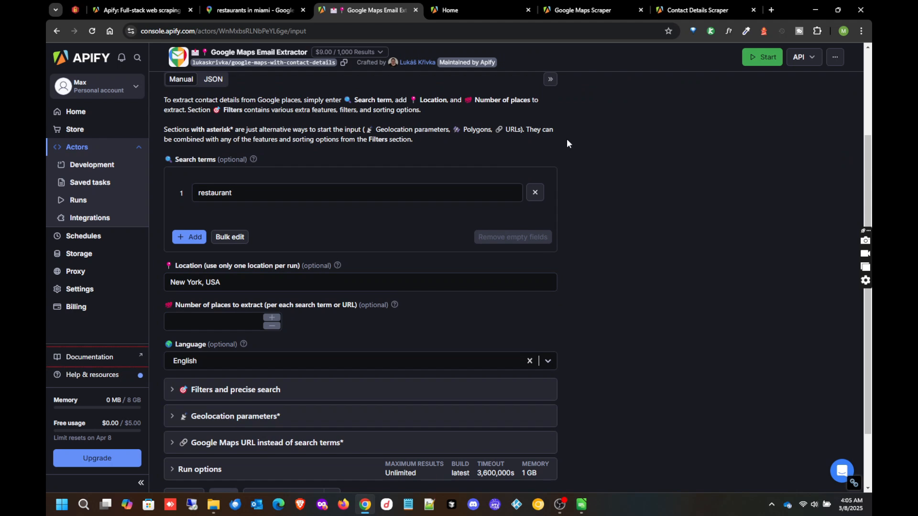
pyautogui.scroll(2, 411, 184)
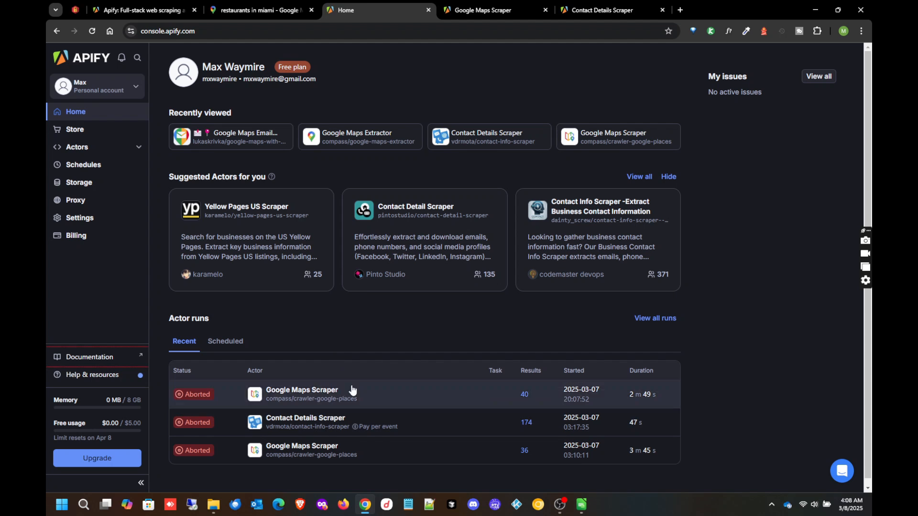
pyautogui.click(470, 10)
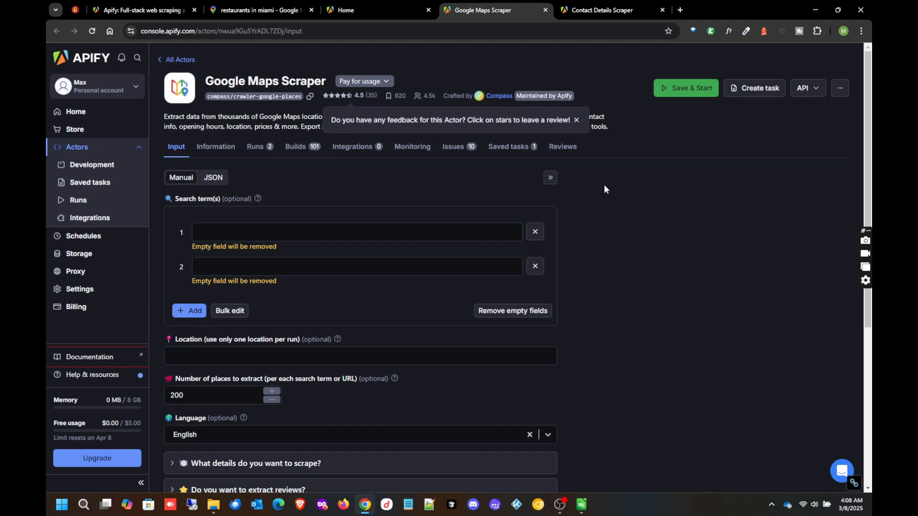
pyautogui.click(285, 231)
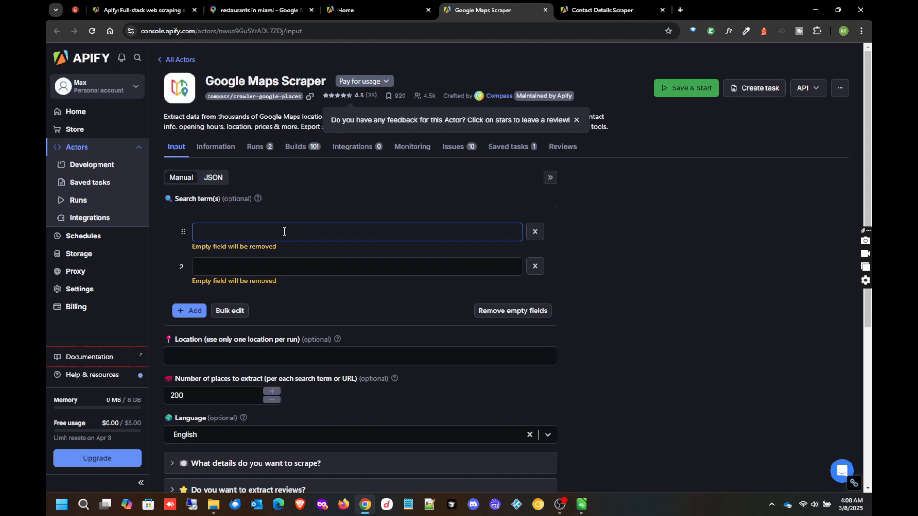
pyautogui.click(284, 231)
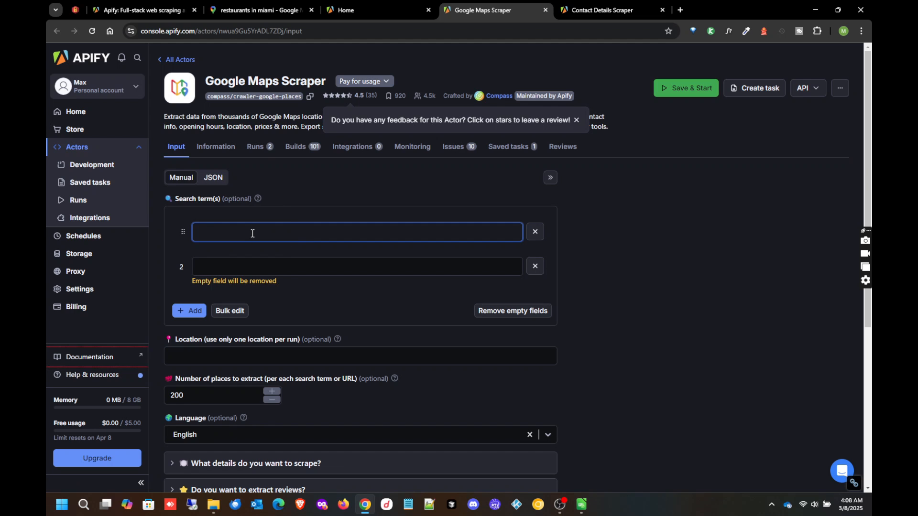
pyautogui.write('roofing contractors')
pyautogui.click(257, 264)
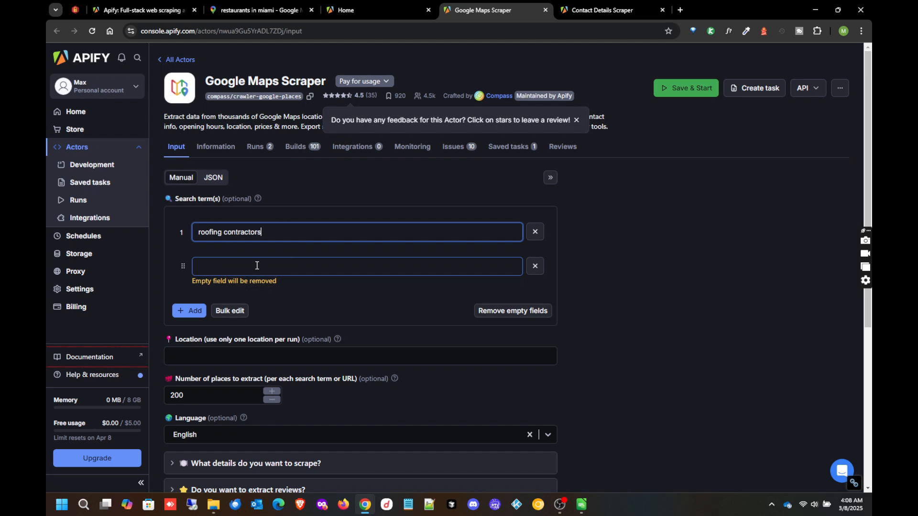
pyautogui.click(256, 266)
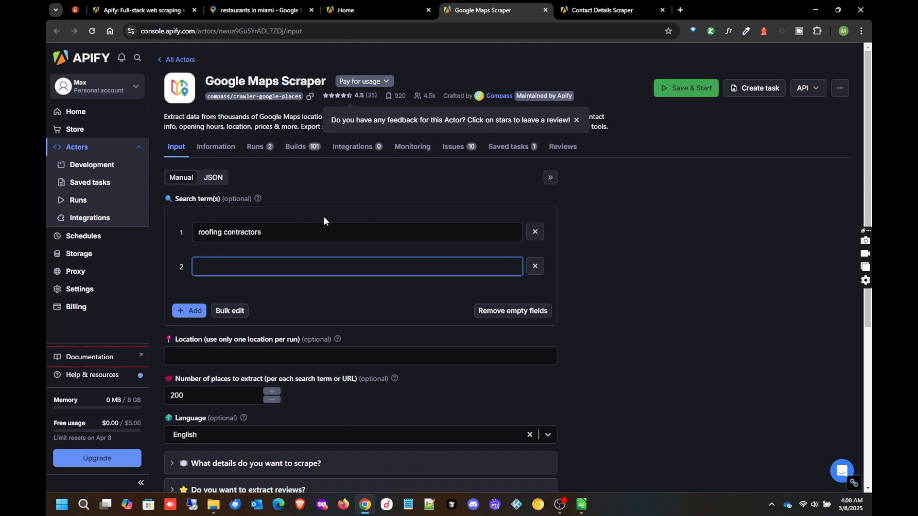
pyautogui.write('roof cleaning')
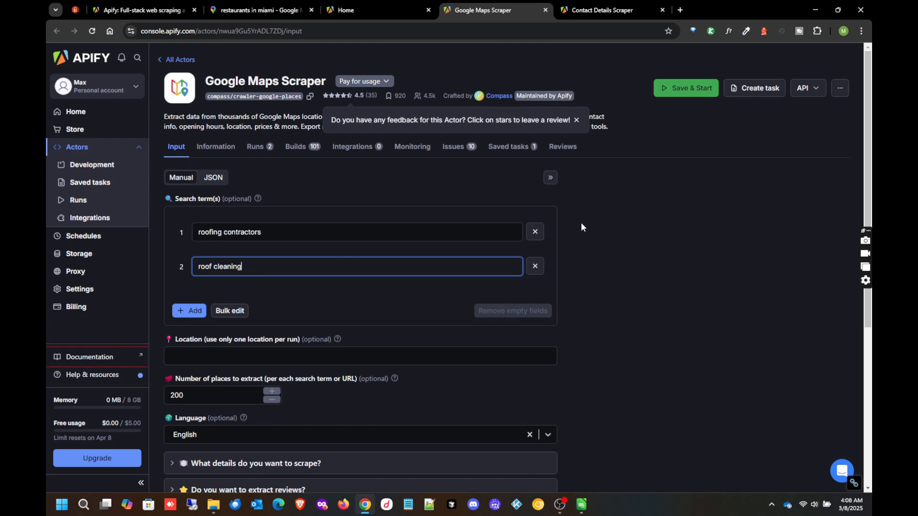
pyautogui.click(604, 246)
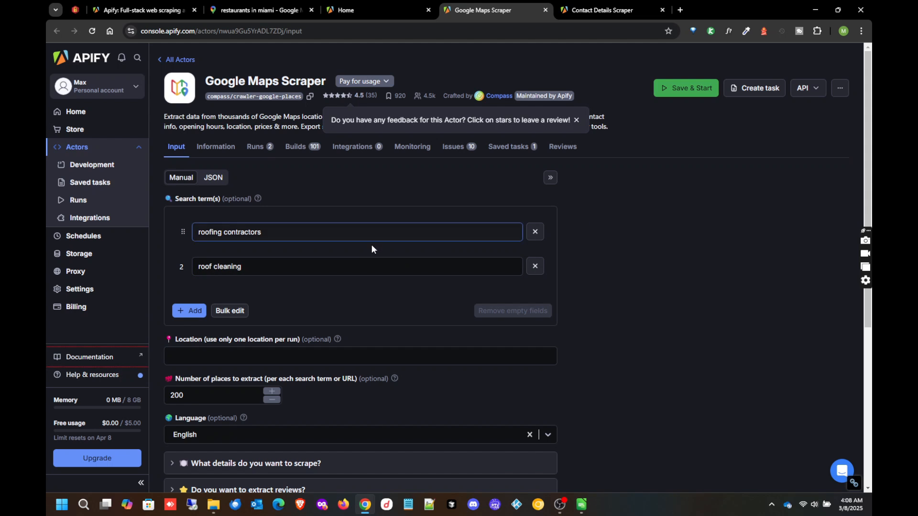
pyautogui.click(290, 232)
pyautogui.click(361, 213)
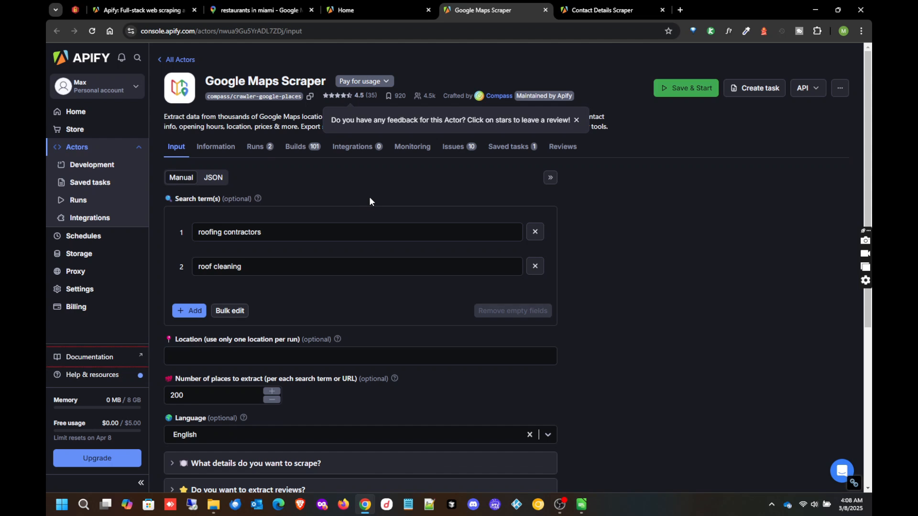
pyautogui.click(266, 266)
# - Set the location to Houston and limit extraction to 10 places per search term
pyautogui.click(242, 355)
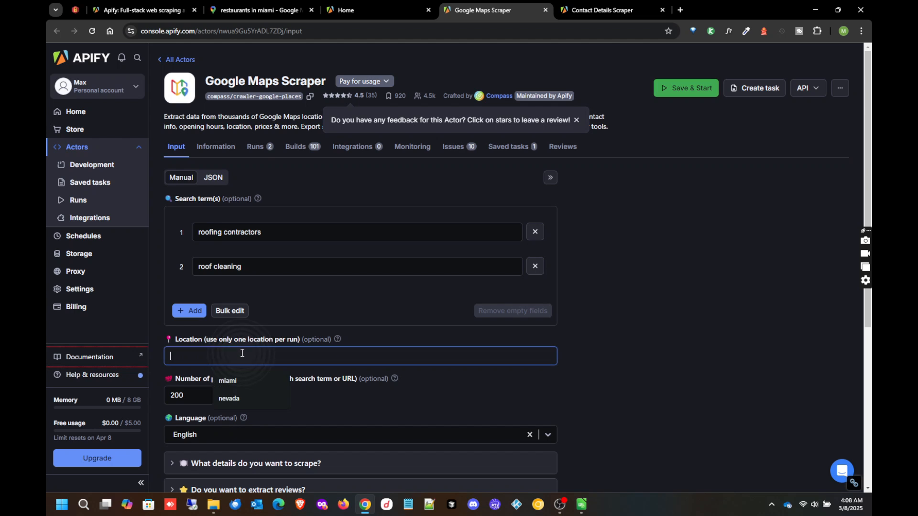
pyautogui.write('Houston')
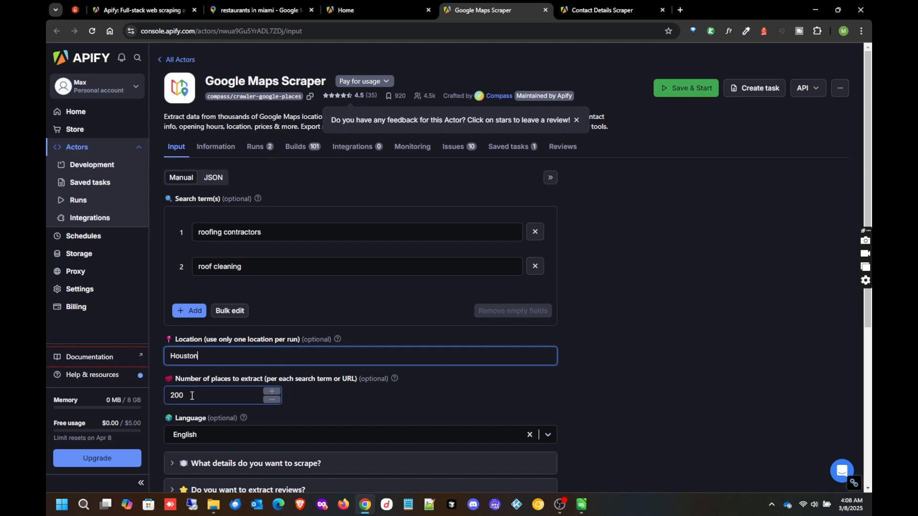
pyautogui.click(205, 380)
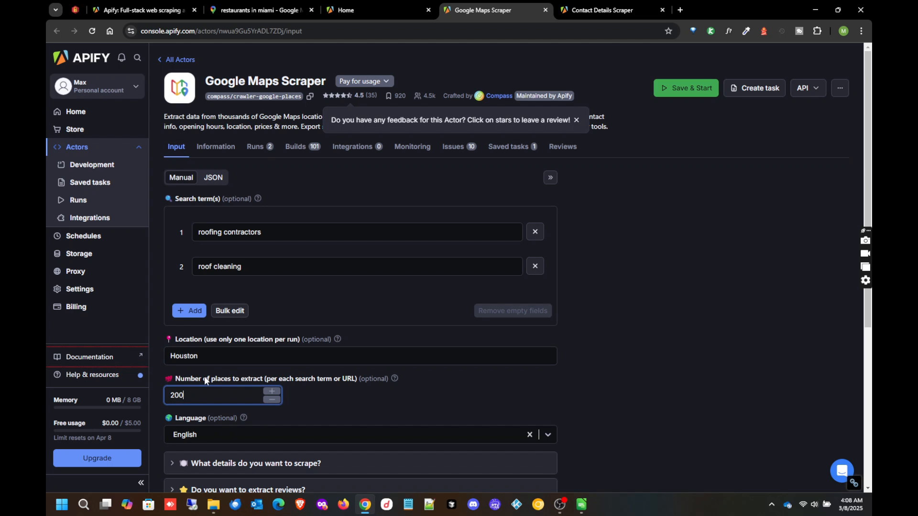
pyautogui.doubleClick(169, 396)
pyautogui.write('10')
# - Check the roofing contractors and roof cleaning search terms
pyautogui.click(274, 232)
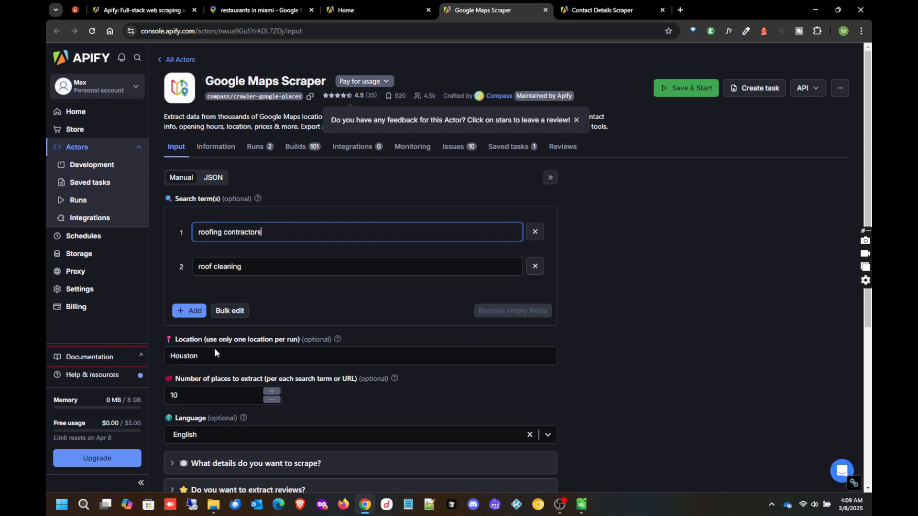
pyautogui.click(248, 271)
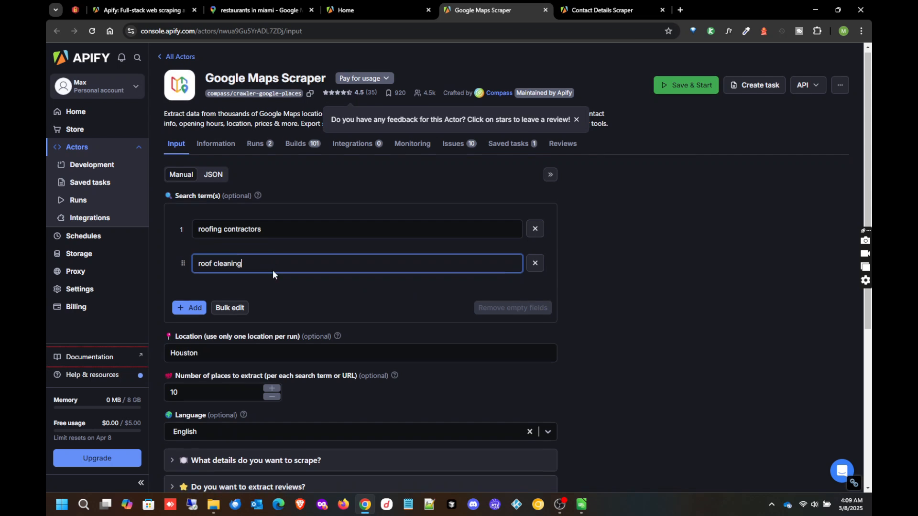
pyautogui.scroll(-4, 296, 274)
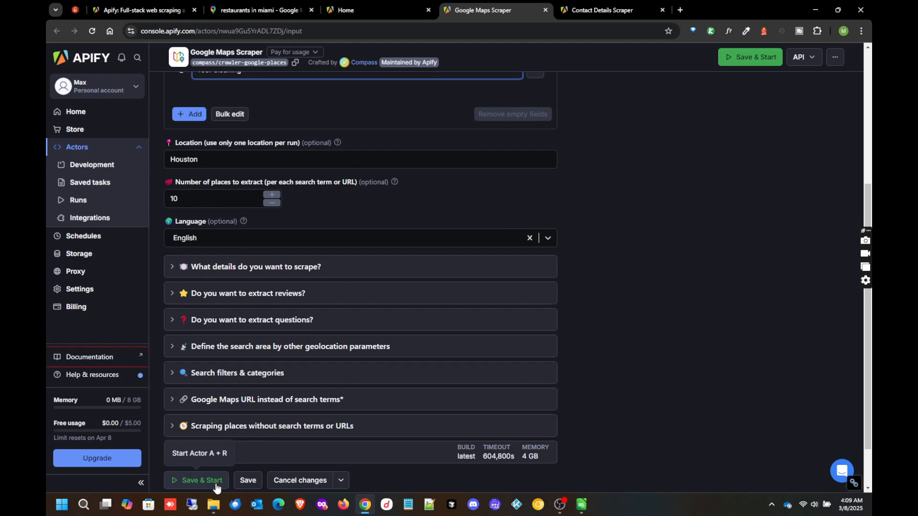
# - Save the Houston scraper settings and start a new run
pyautogui.click(201, 481)
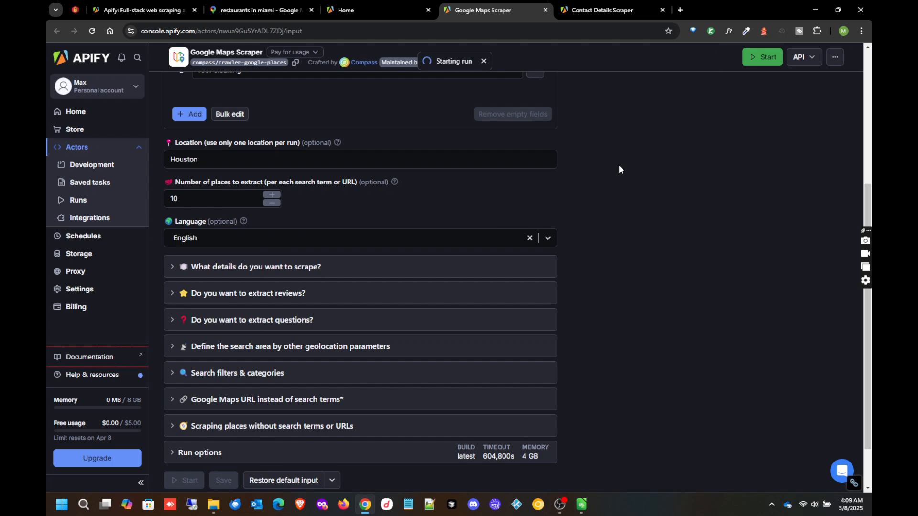
pyautogui.scroll(5, 618, 167)
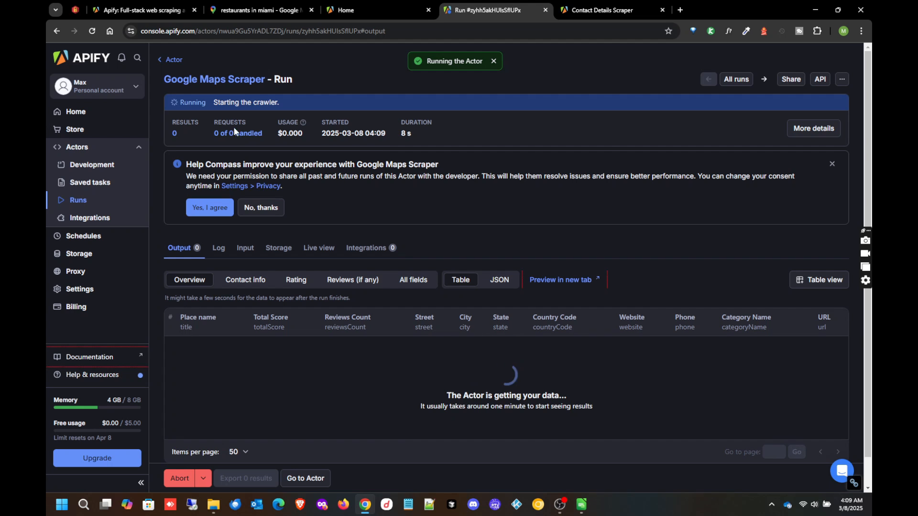
# - Decline sharing run data with the developer and follow the run's Output table
pyautogui.click(267, 211)
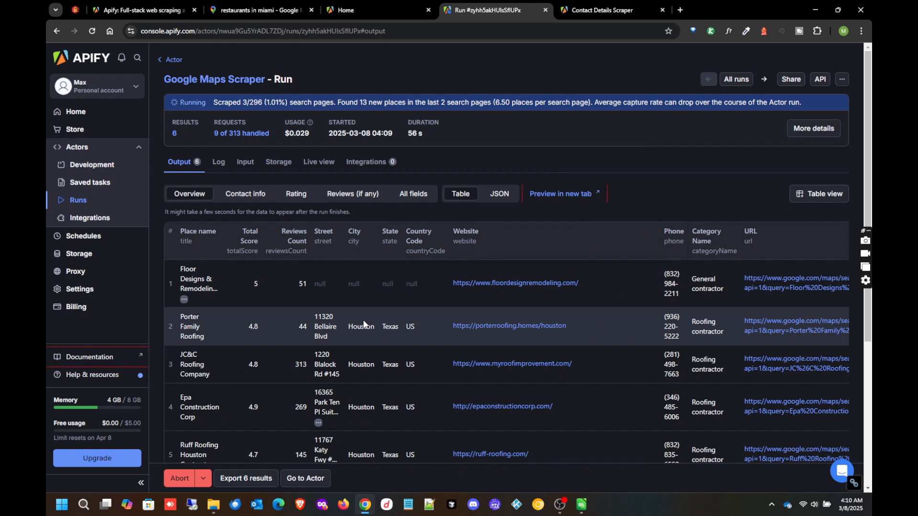
pyautogui.scroll(-5, 363, 321)
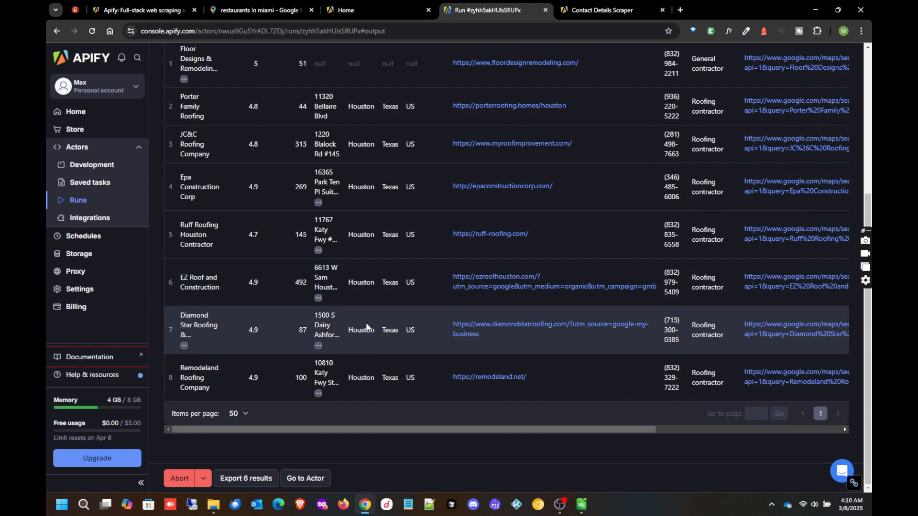
pyautogui.scroll(5, 366, 328)
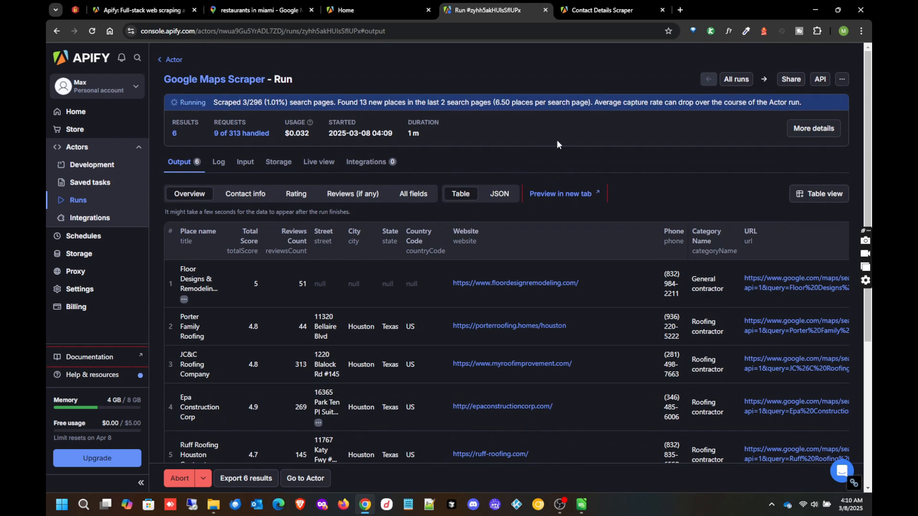
pyautogui.scroll(-4, 413, 306)
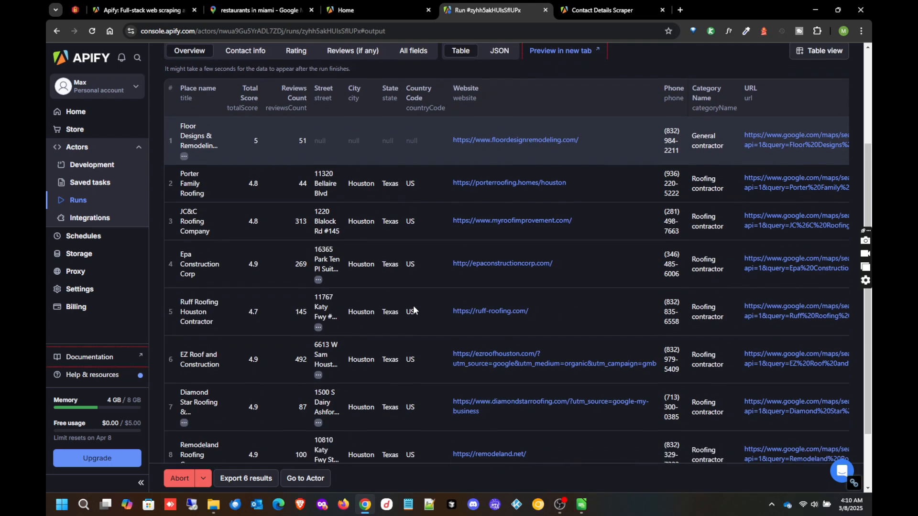
pyautogui.scroll(5, 486, 273)
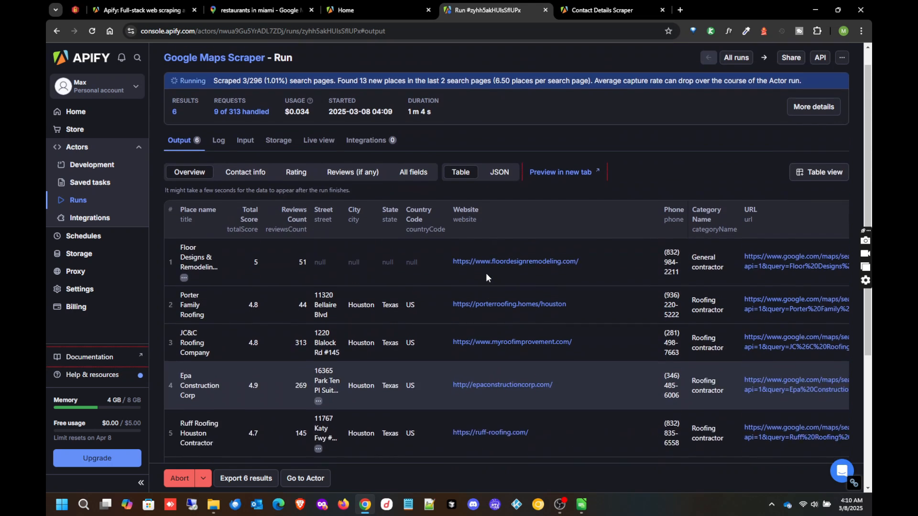
pyautogui.scroll(-4, 477, 267)
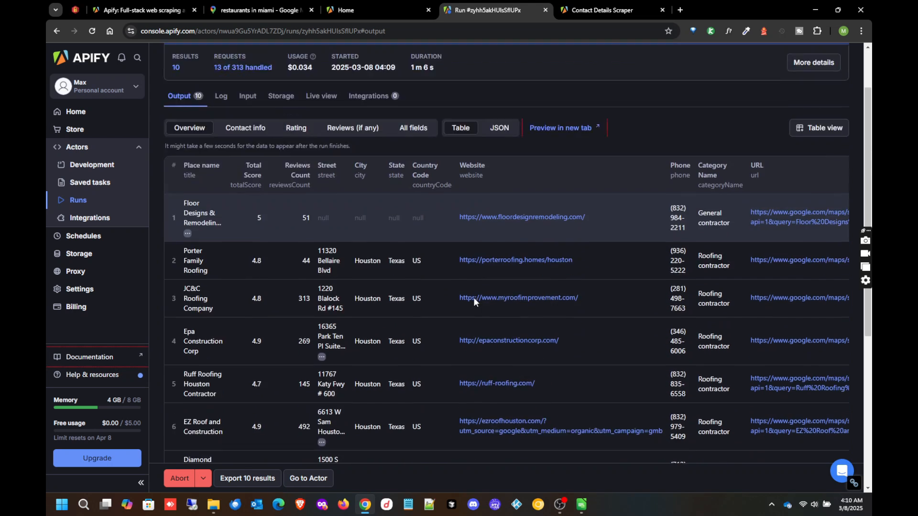
pyautogui.scroll(4, 474, 304)
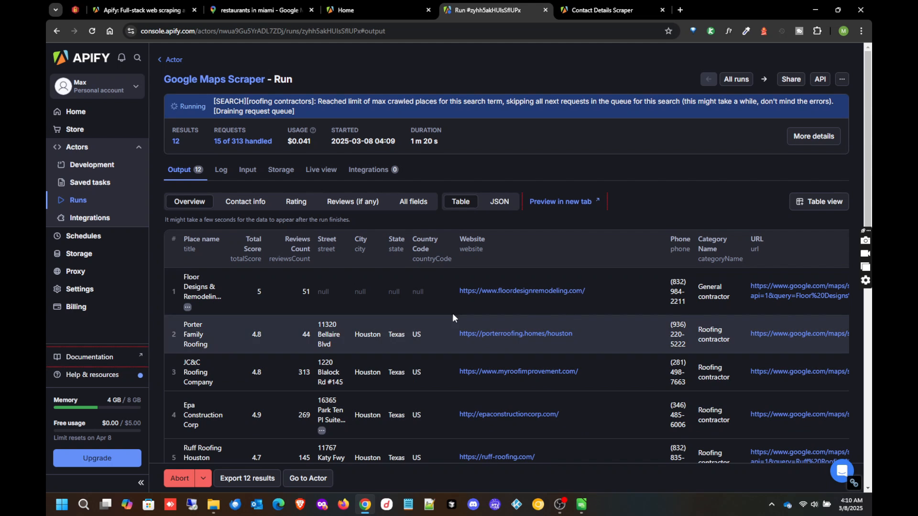
# - Browse the Output table until the run succeeds with 20 Houston results
pyautogui.scroll(-8, 477, 299)
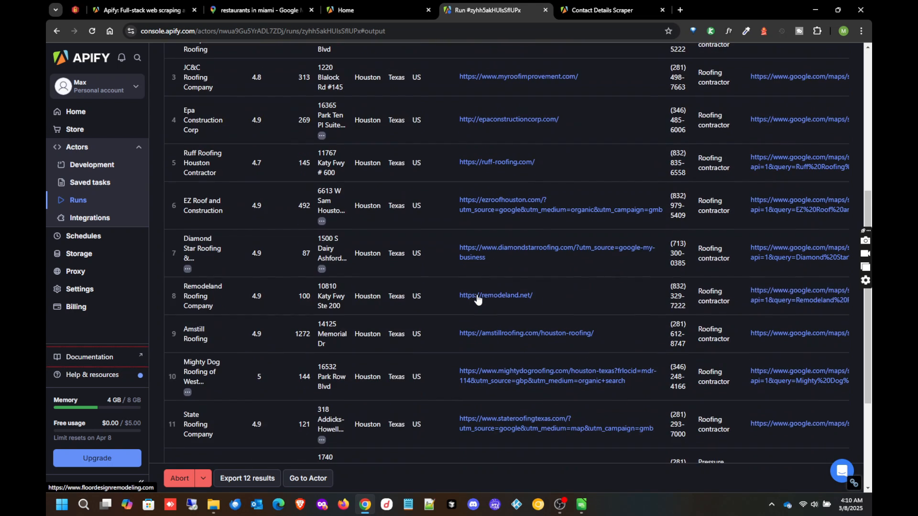
pyautogui.scroll(-3, 477, 304)
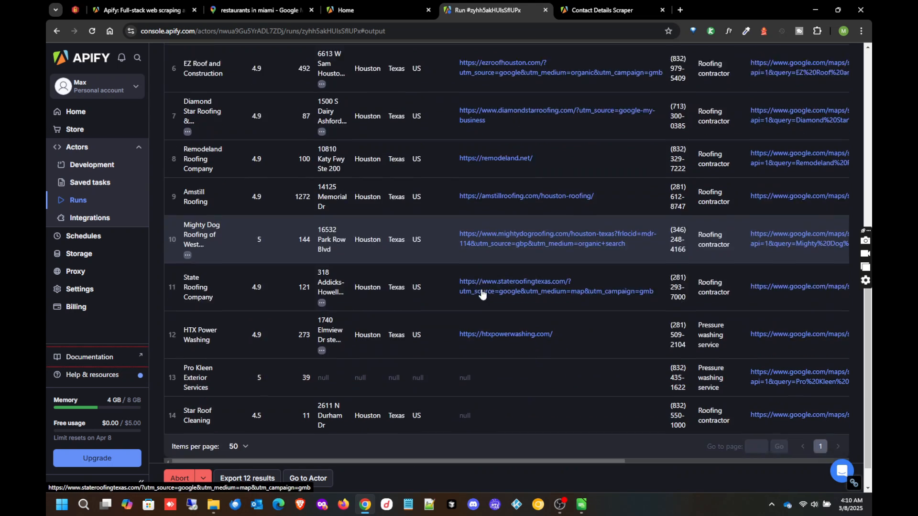
pyautogui.scroll(-3, 541, 279)
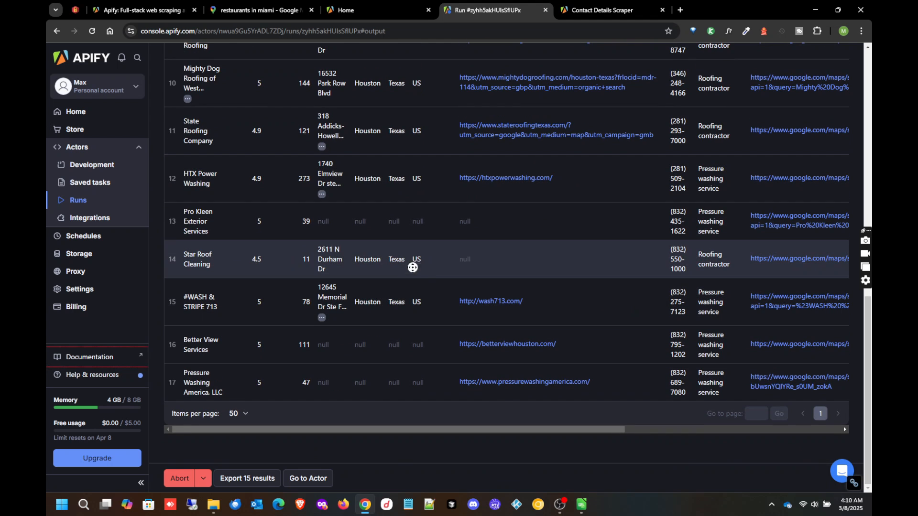
pyautogui.hscroll(7, 405, 272)
pyautogui.hscroll(-7, 311, 260)
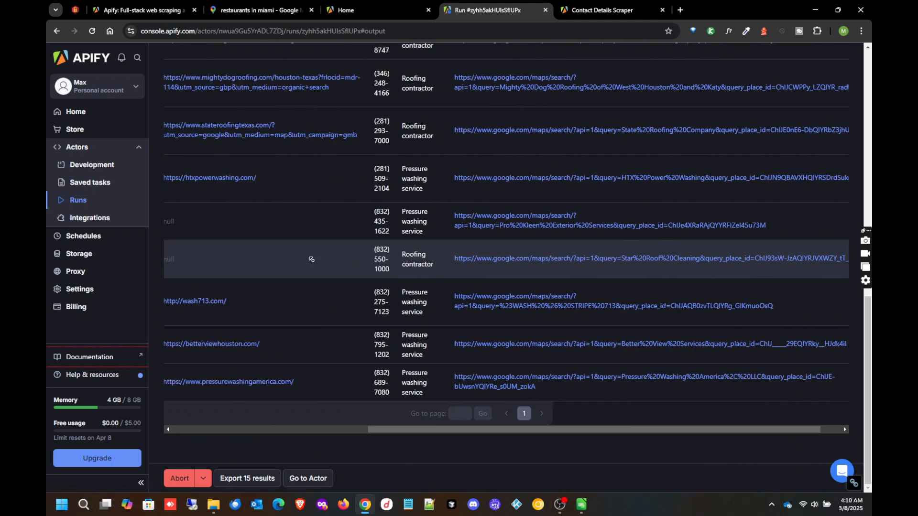
pyautogui.scroll(10, 233, 247)
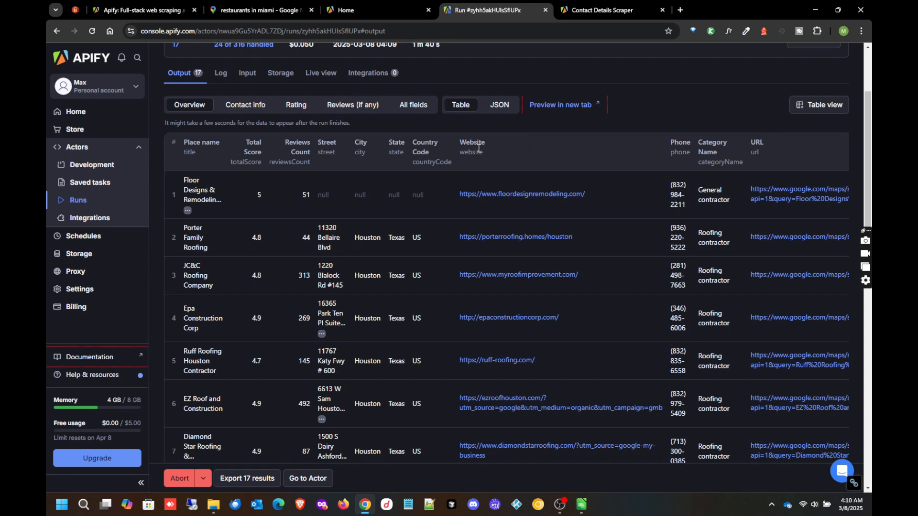
pyautogui.scroll(1, 411, 277)
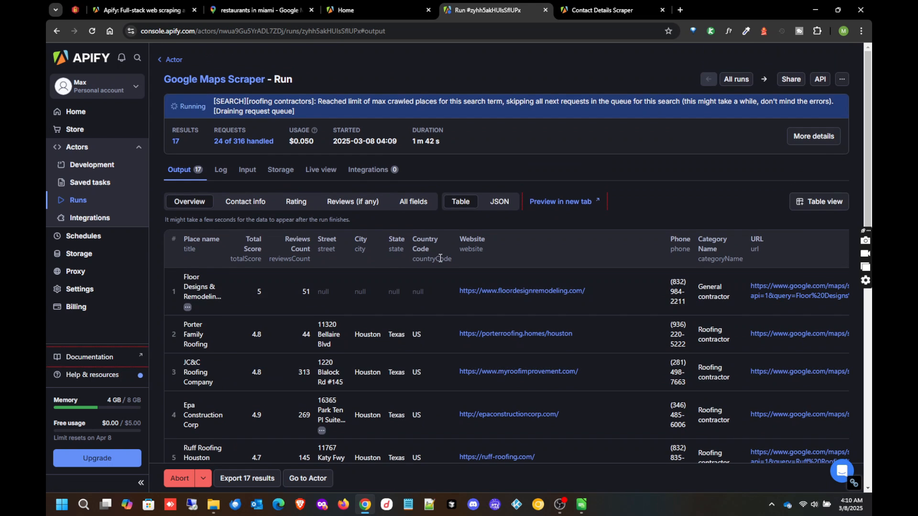
pyautogui.scroll(-1, 437, 262)
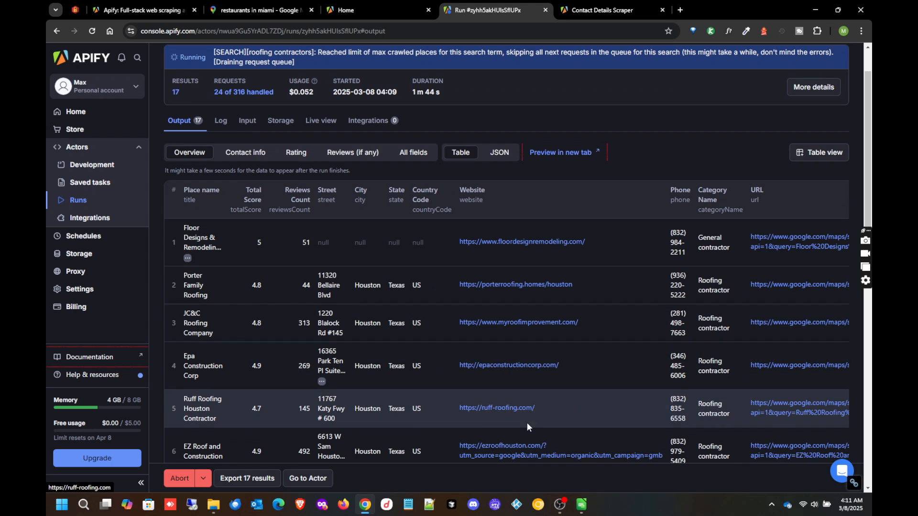
pyautogui.scroll(-5, 452, 312)
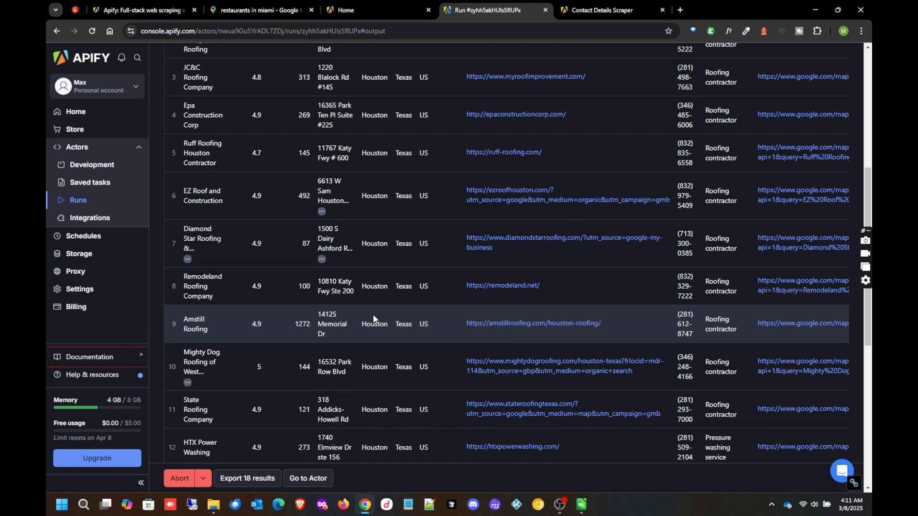
pyautogui.scroll(5, 436, 242)
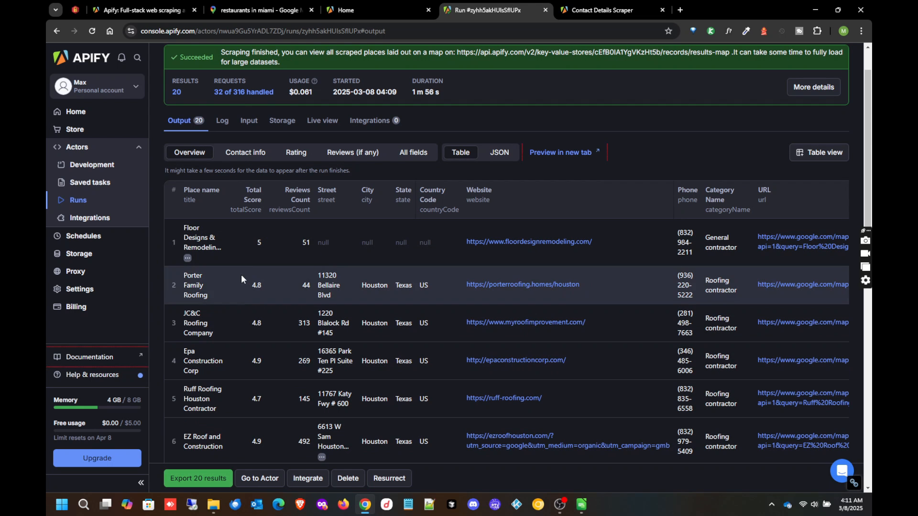
# - Export the 20 results to Excel with all fields, clearing the website-only field selection
pyautogui.scroll(-13, 255, 226)
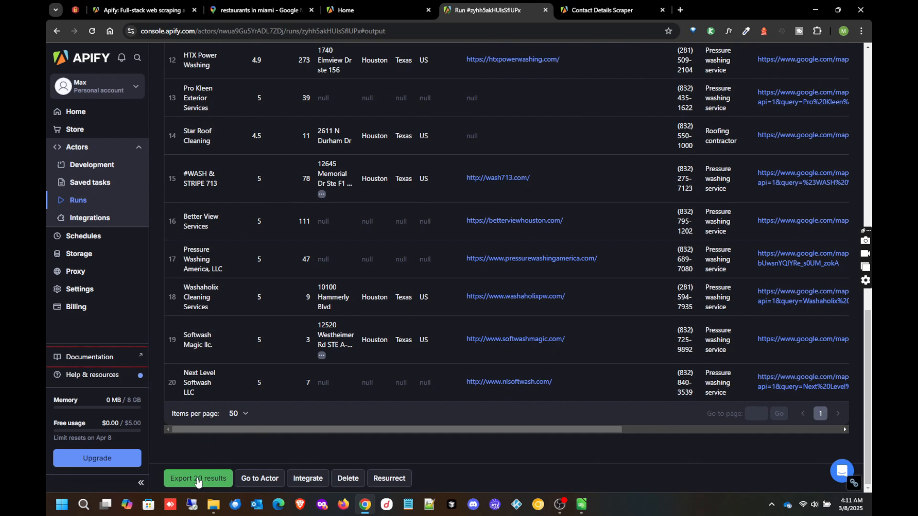
pyautogui.click(197, 481)
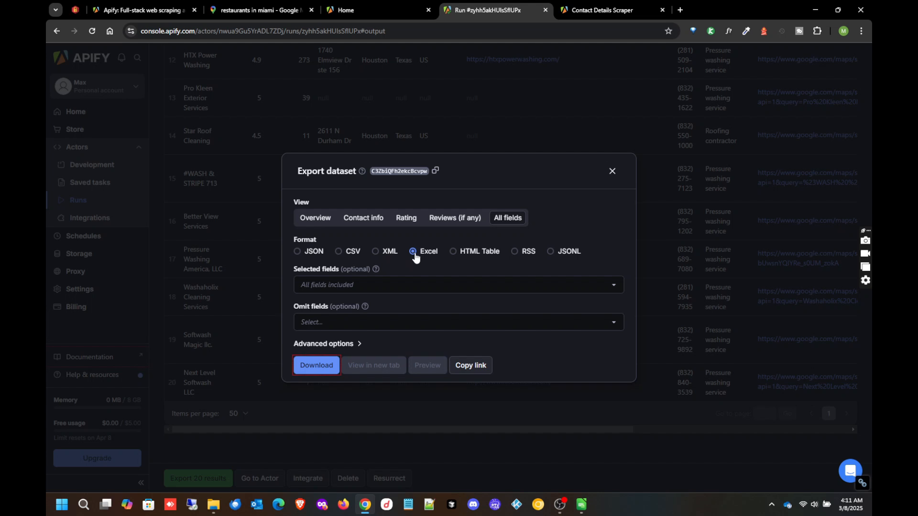
pyautogui.click(607, 281)
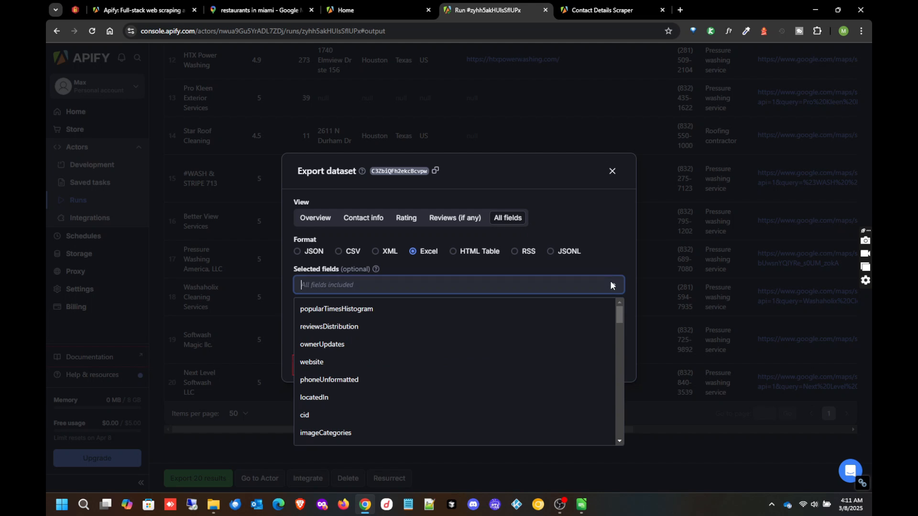
pyautogui.click(553, 359)
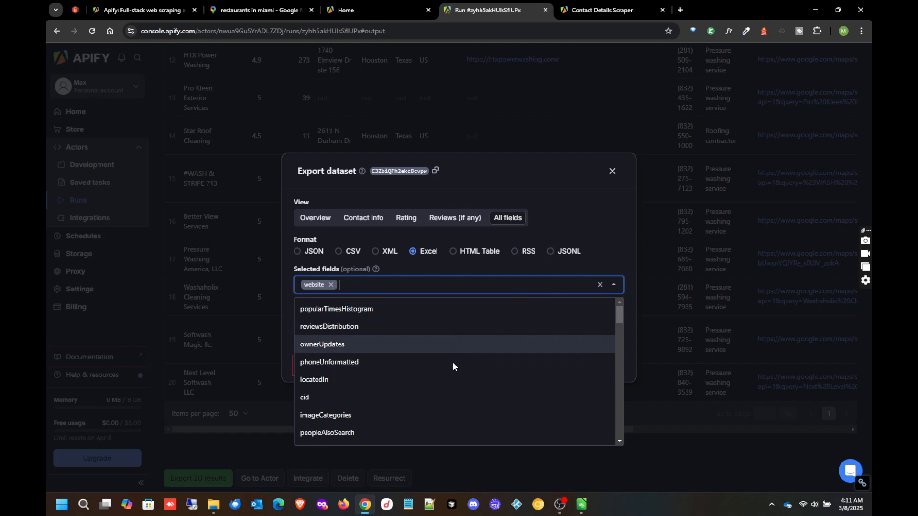
pyautogui.scroll(-3, 478, 349)
pyautogui.scroll(3, 505, 335)
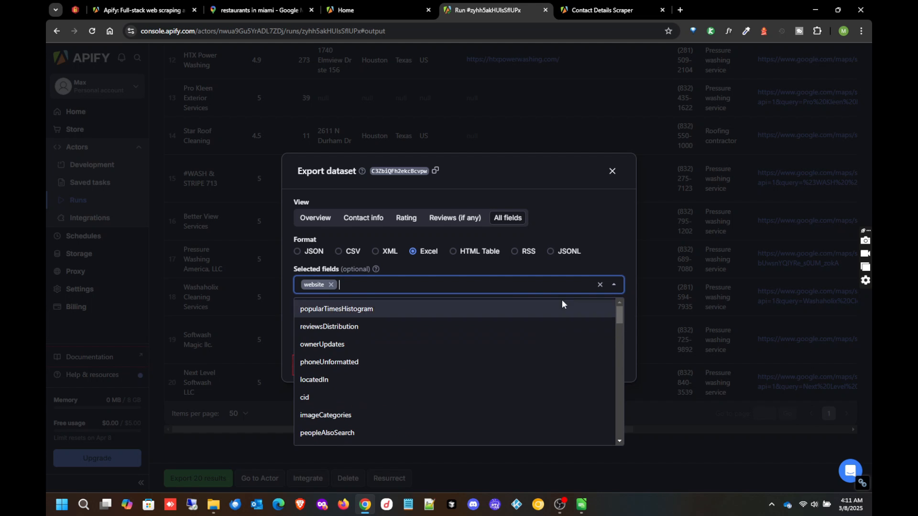
pyautogui.click(602, 284)
pyautogui.click(600, 285)
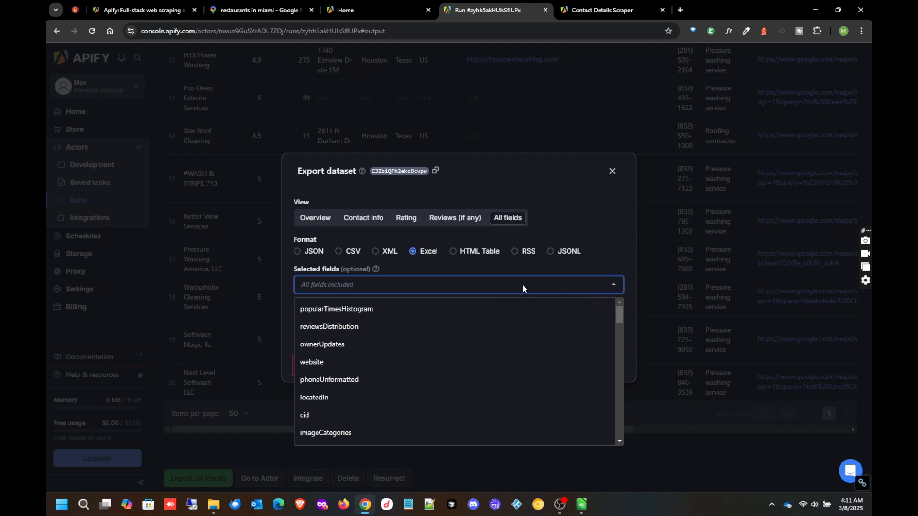
pyautogui.click(607, 240)
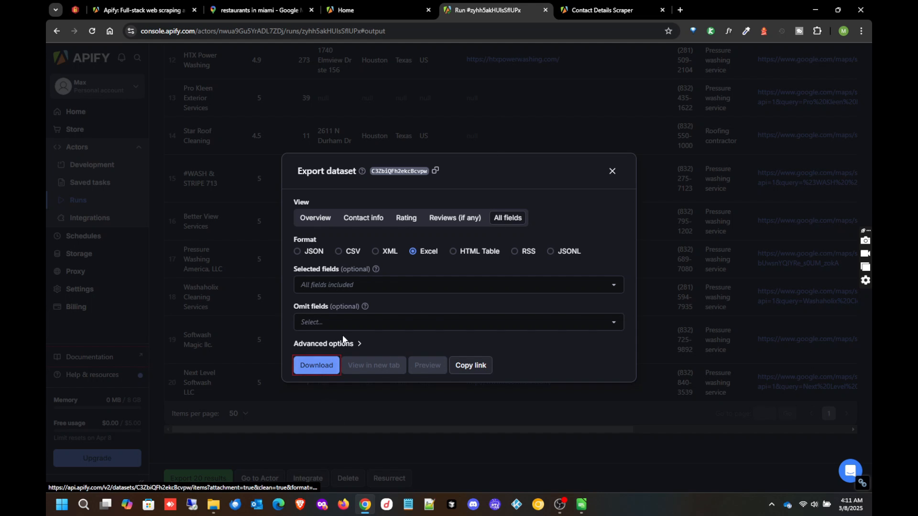
pyautogui.click(316, 366)
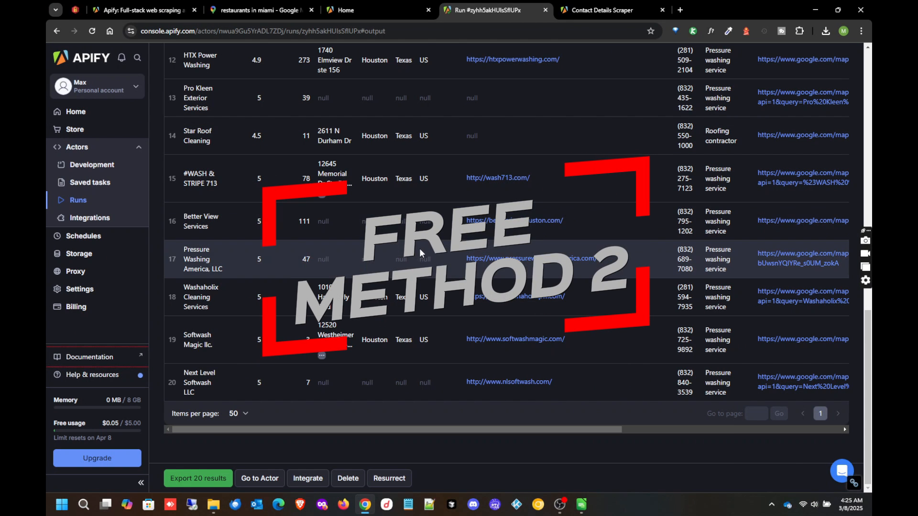
# - Browse the scraped Houston business results, then go to the Contact Details Scraper
pyautogui.scroll(3, 448, 212)
pyautogui.scroll(-2, 448, 212)
pyautogui.scroll(-1, 424, 262)
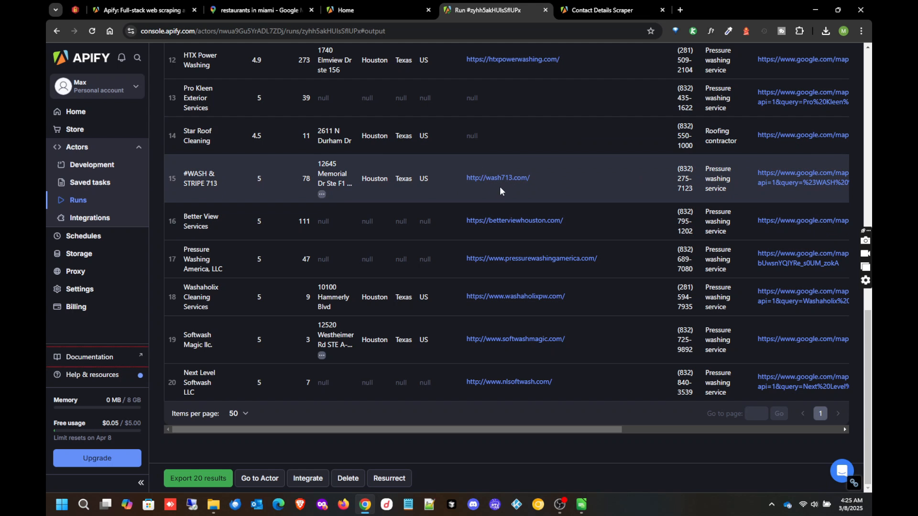
pyautogui.scroll(8, 547, 138)
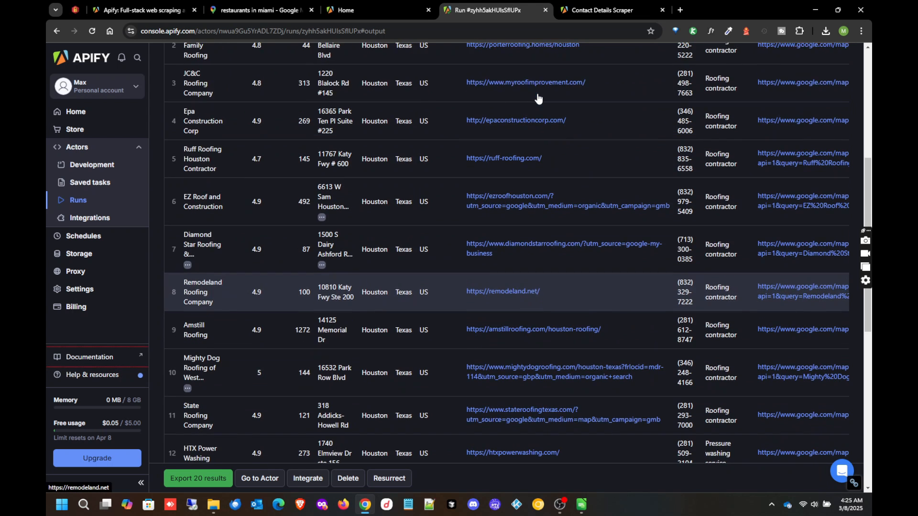
pyautogui.scroll(3, 542, 103)
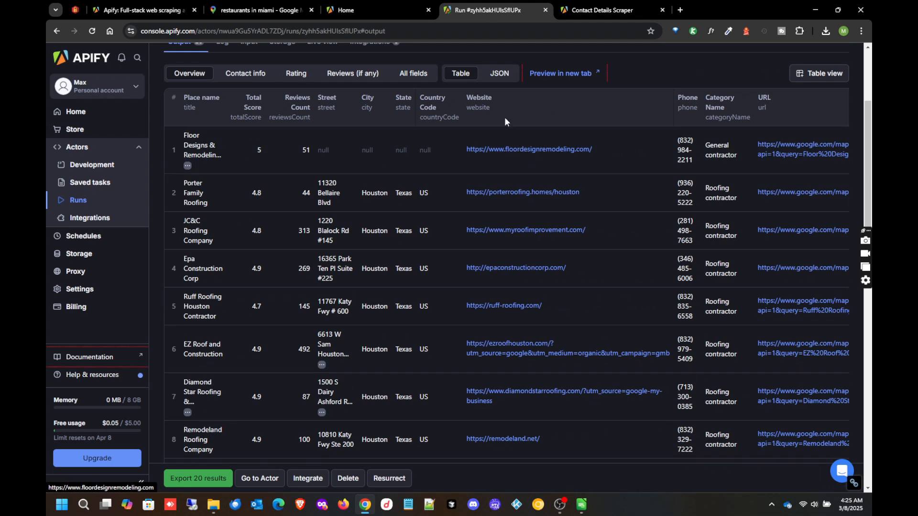
pyautogui.scroll(-6, 510, 203)
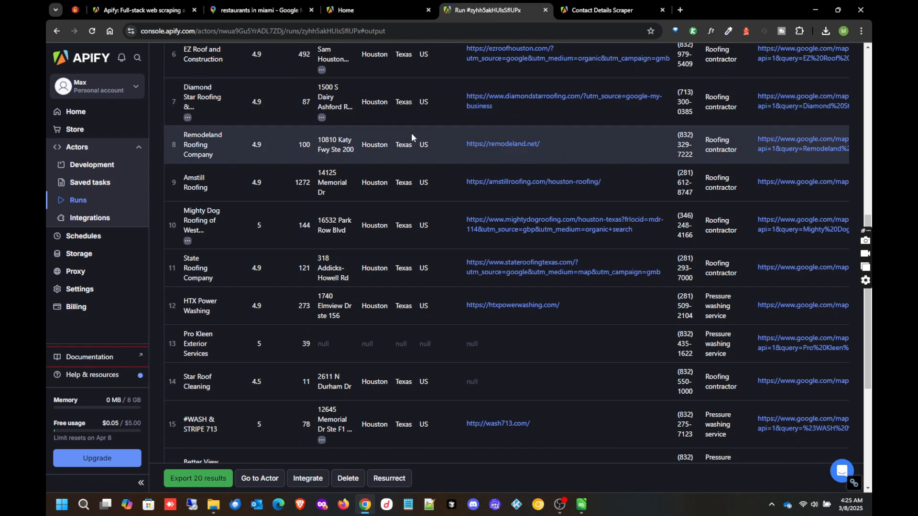
pyautogui.click(600, 10)
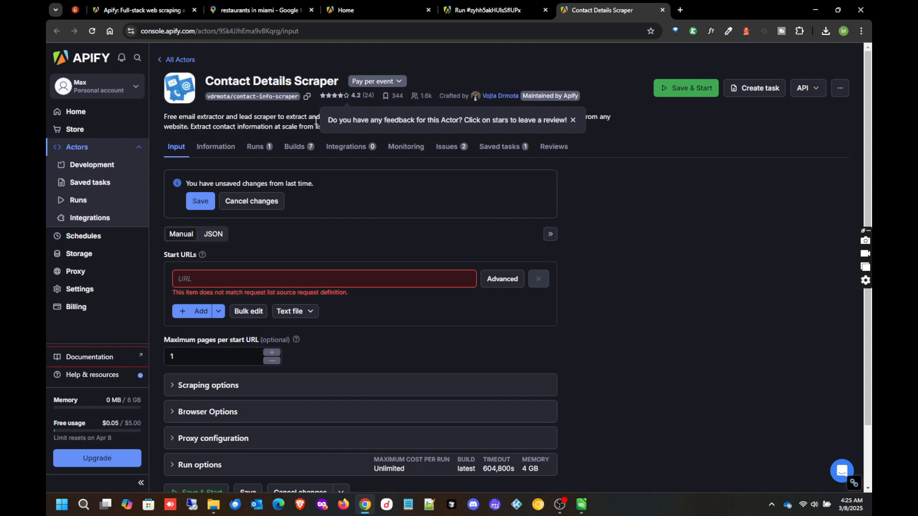
pyautogui.moveTo(206, 81); pyautogui.dragTo(343, 83)
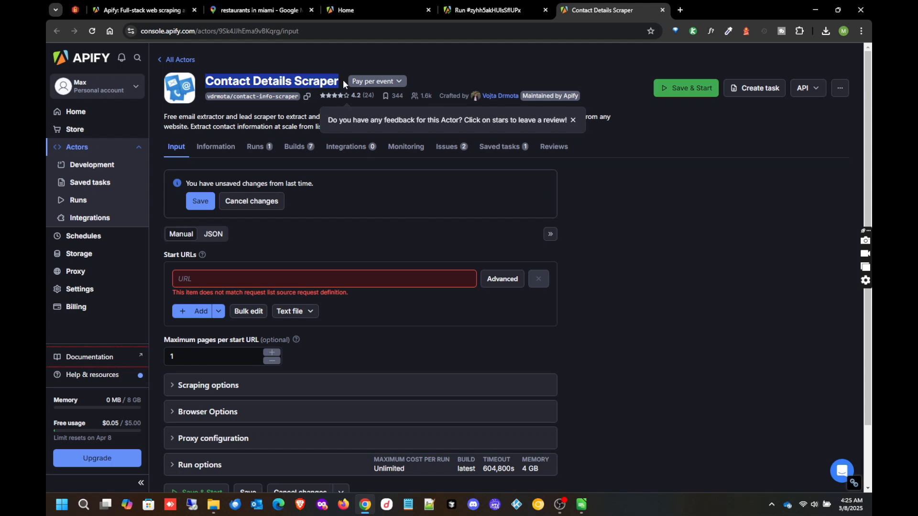
pyautogui.click(461, 70)
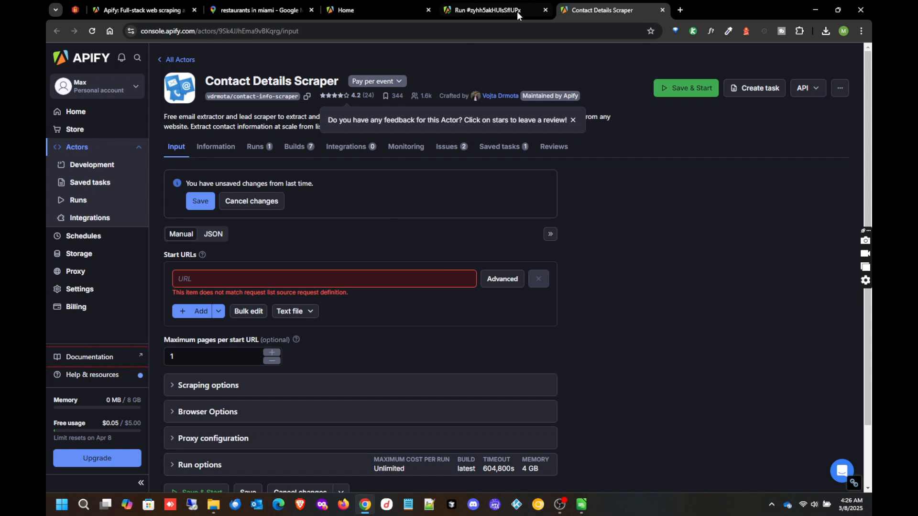
pyautogui.click(385, 9)
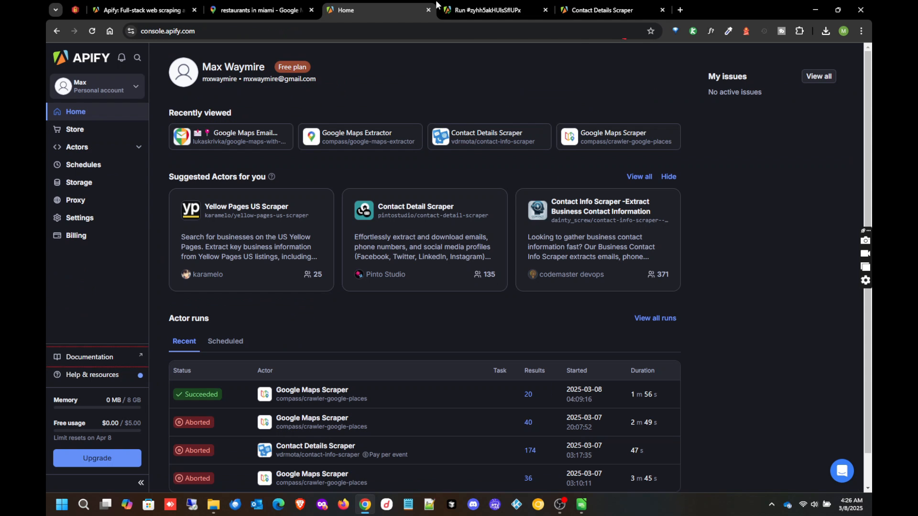
pyautogui.click(483, 9)
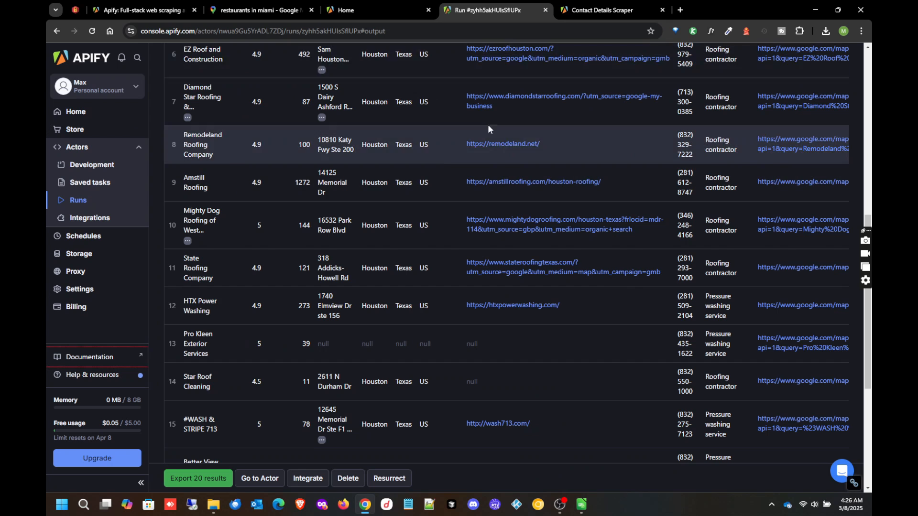
pyautogui.click(589, 5)
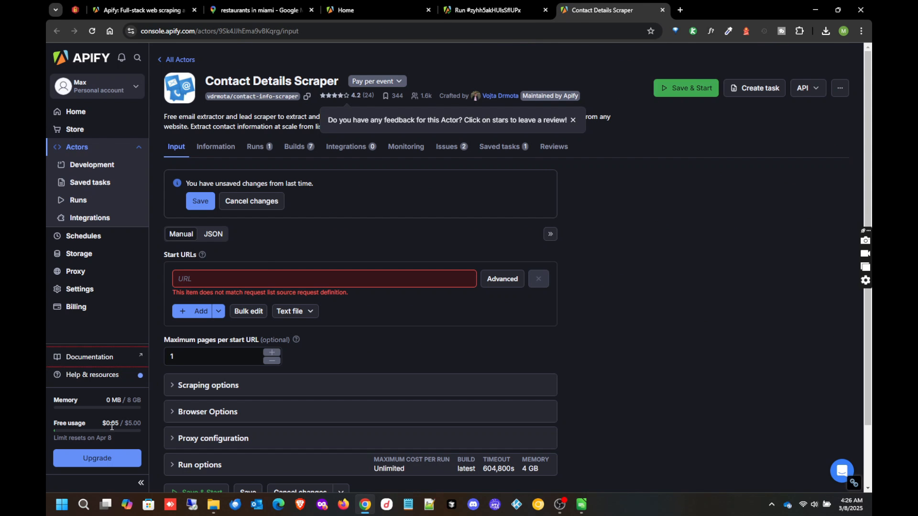
pyautogui.moveTo(119, 422); pyautogui.dragTo(103, 424)
pyautogui.moveTo(141, 422); pyautogui.dragTo(101, 423)
pyautogui.click(637, 255)
pyautogui.click(472, 10)
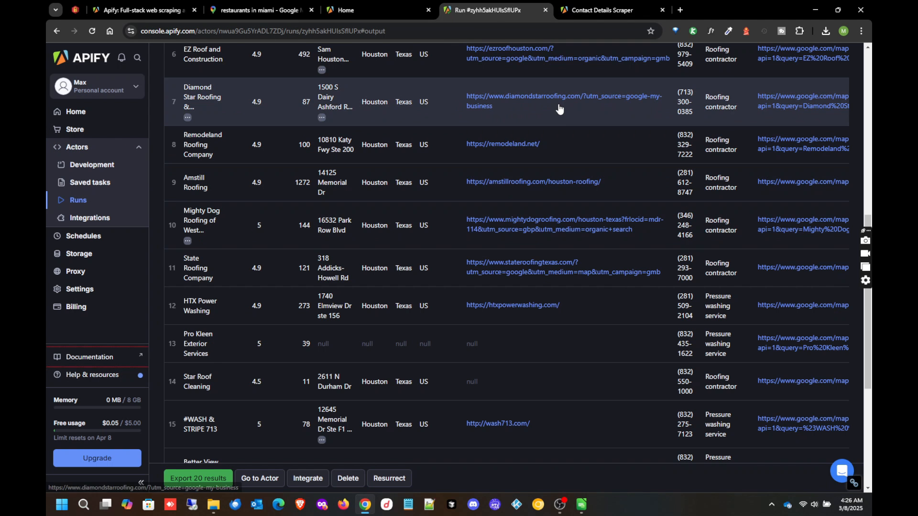
pyautogui.click(593, 8)
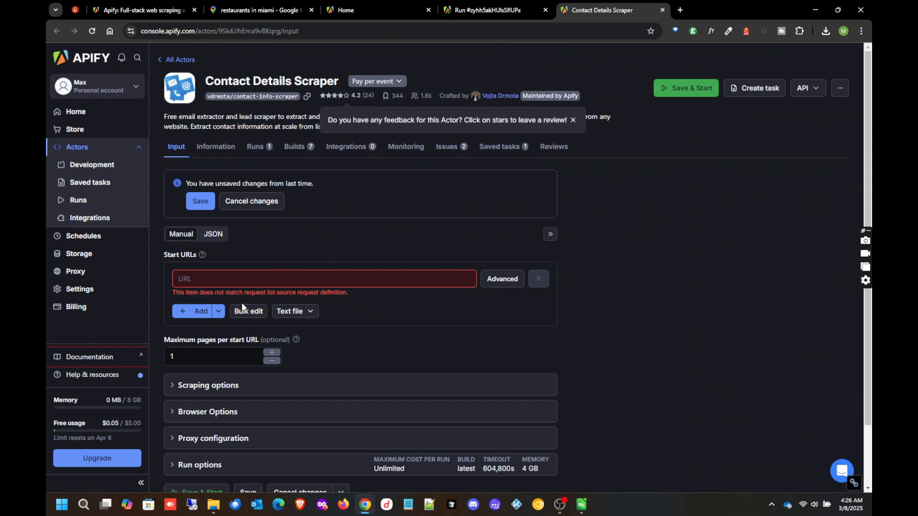
# - Upload Roofers.txt as the only start URL source, then open it and select all URLs
pyautogui.click(290, 313)
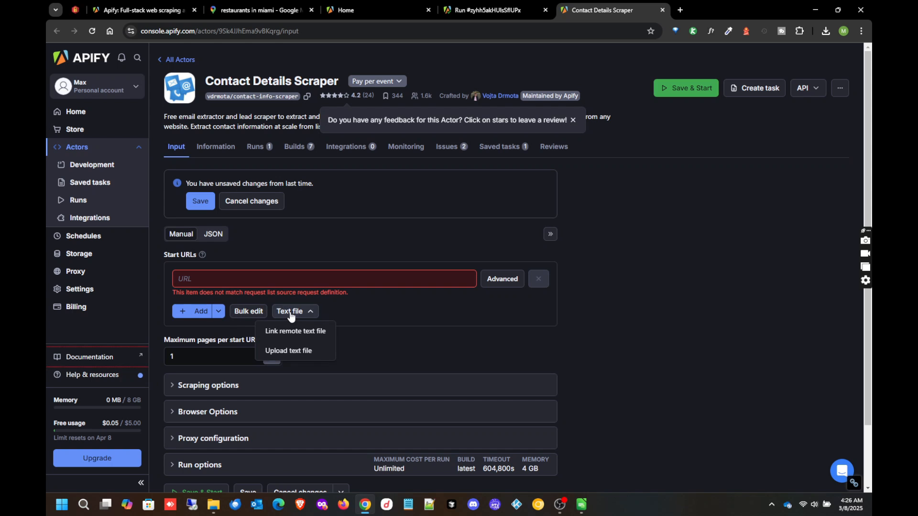
pyautogui.click(299, 351)
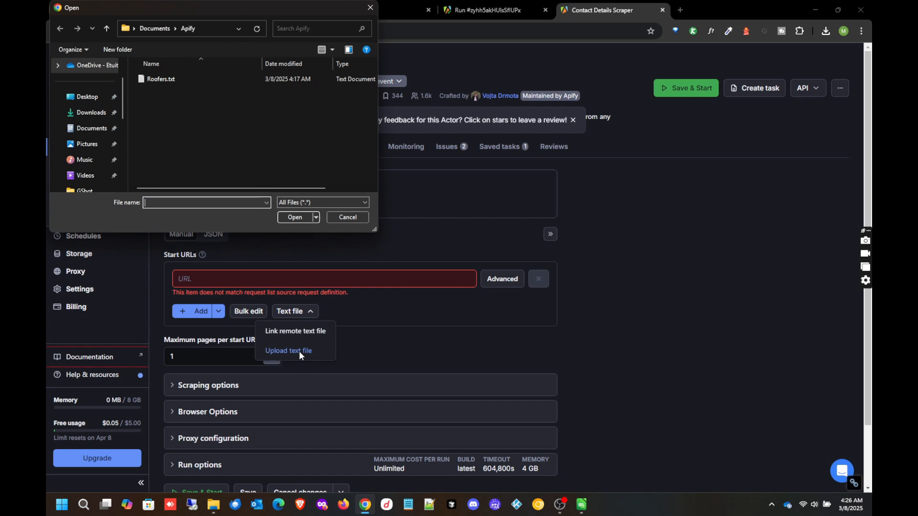
pyautogui.doubleClick(160, 82)
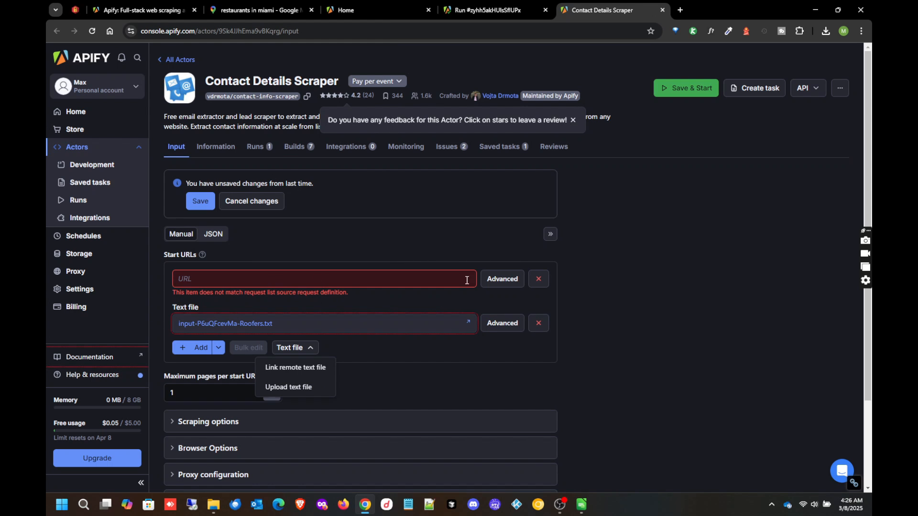
pyautogui.click(530, 277)
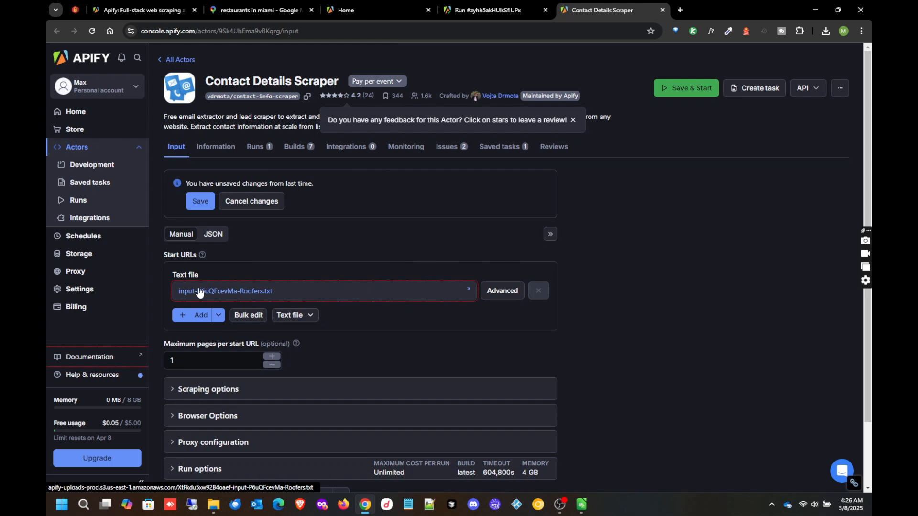
pyautogui.click(239, 296)
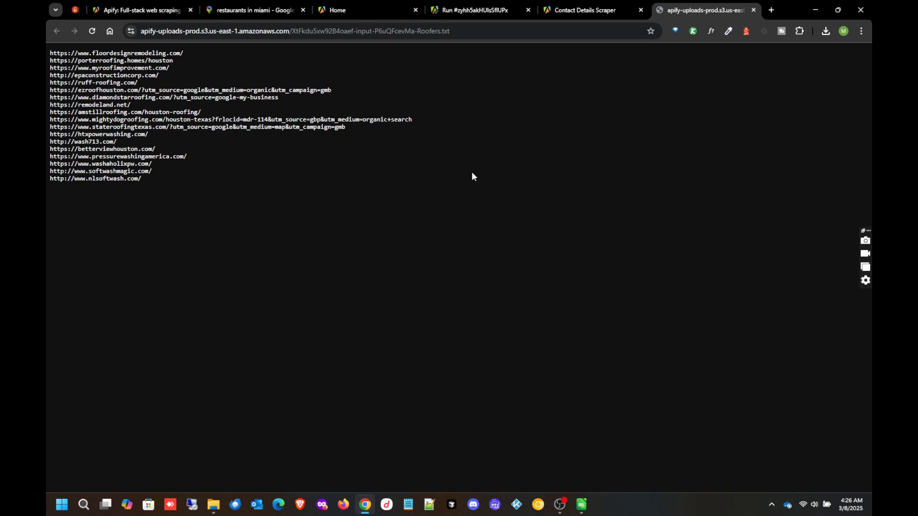
pyautogui.moveTo(148, 185); pyautogui.dragTo(49, 52)
# - Return to the Contact Details Scraper input showing the Roofers text file as start URLs
pyautogui.click(147, 78)
pyautogui.click(475, 10)
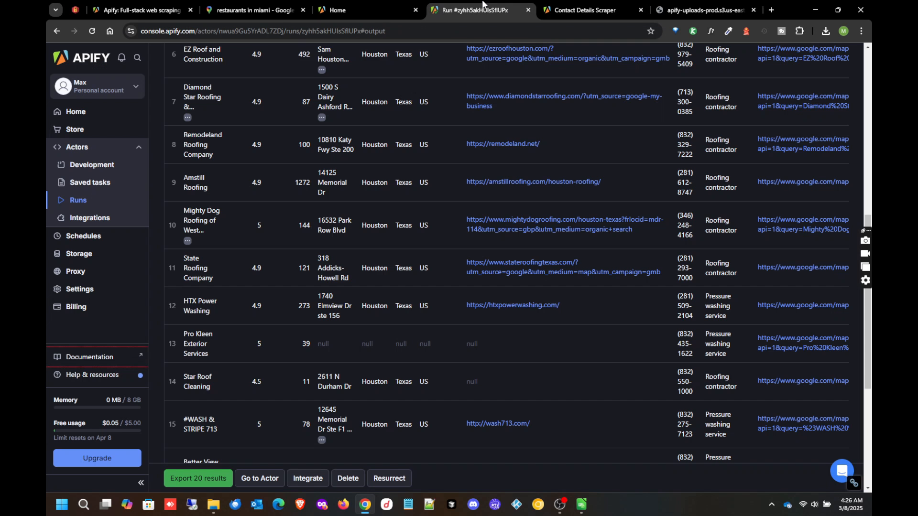
pyautogui.scroll(8, 475, 237)
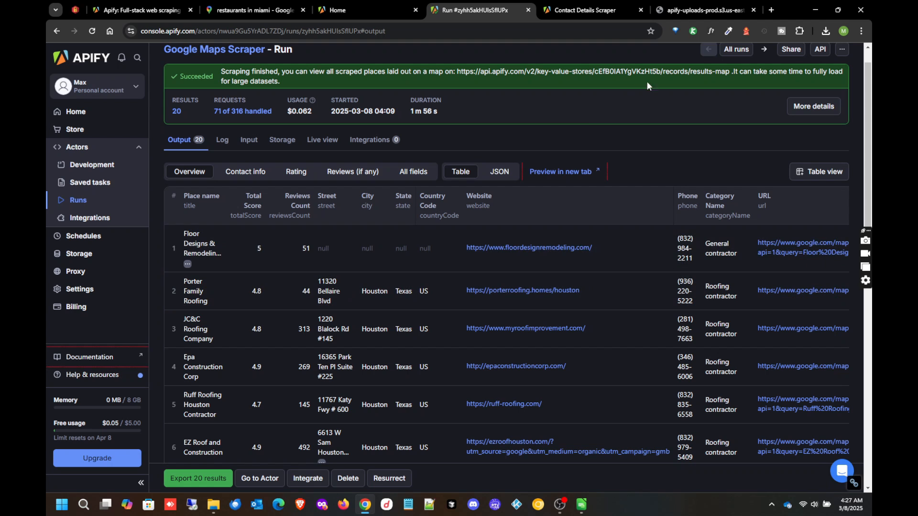
pyautogui.click(700, 10)
pyautogui.click(630, 10)
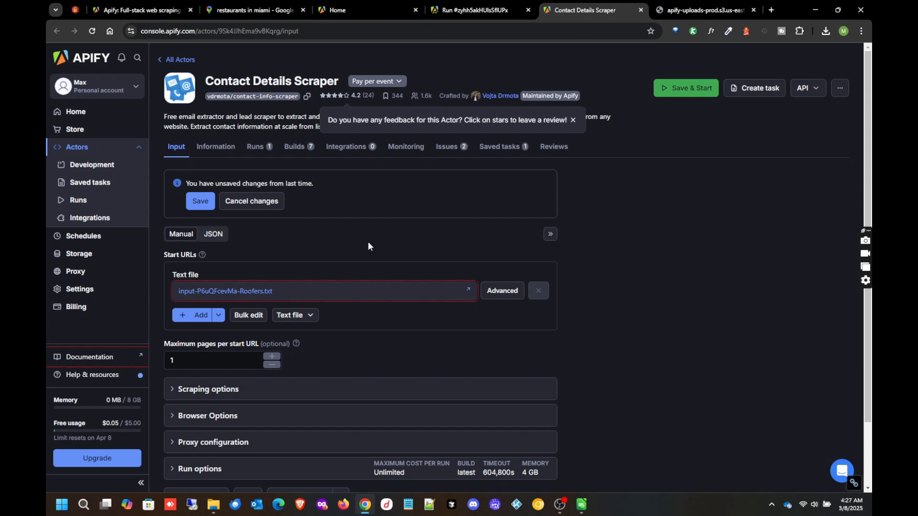
pyautogui.scroll(-3, 373, 241)
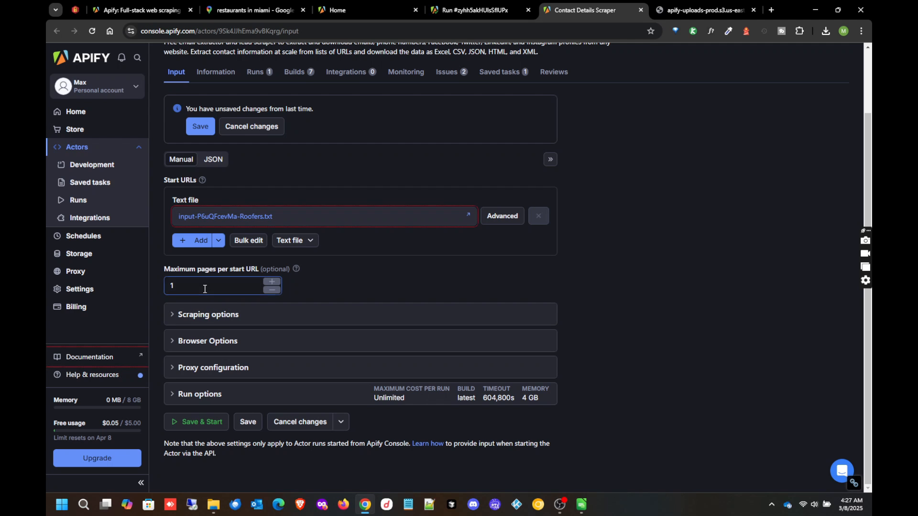
pyautogui.click(199, 318)
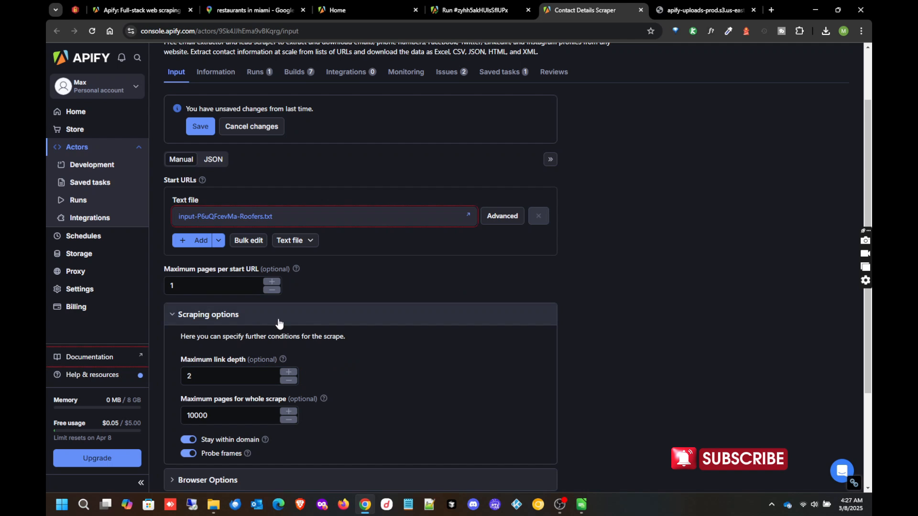
pyautogui.click(173, 317)
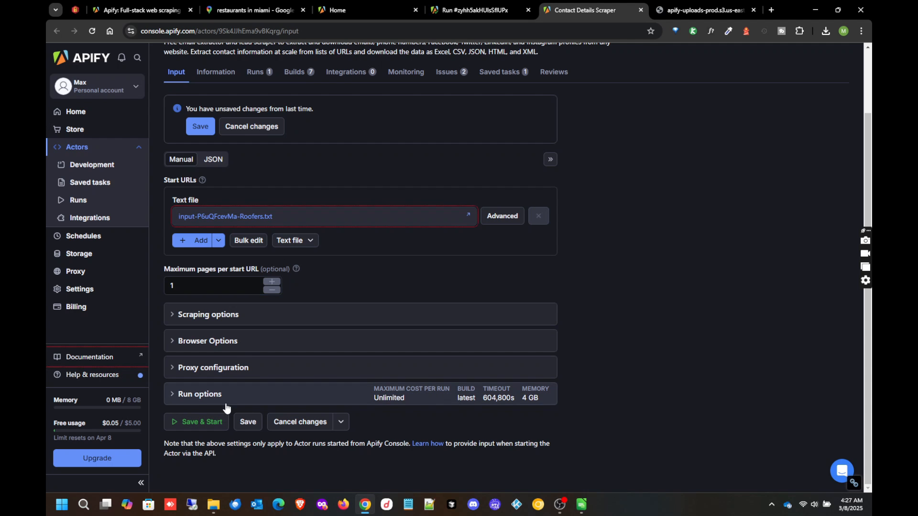
# - Save and start the Contact Details Scraper run and follow it until it succeeds with 16 results
pyautogui.click(193, 427)
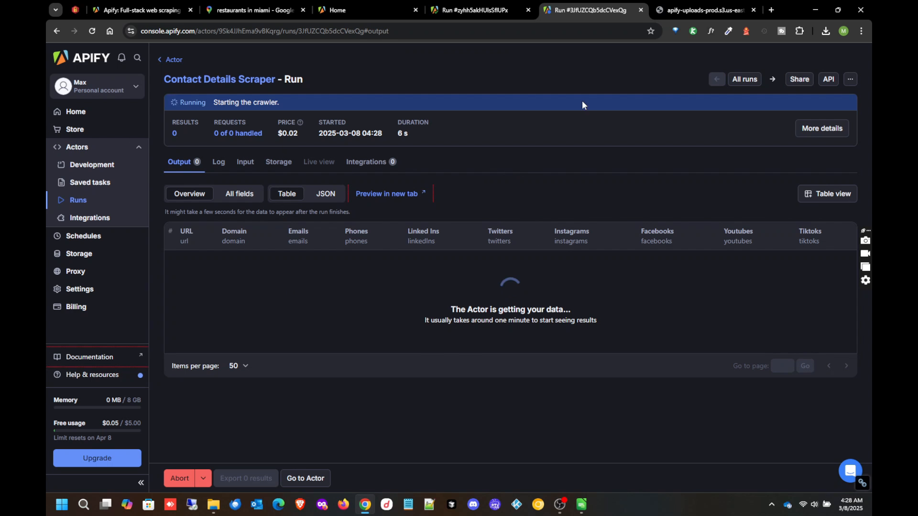
pyautogui.click(677, 4)
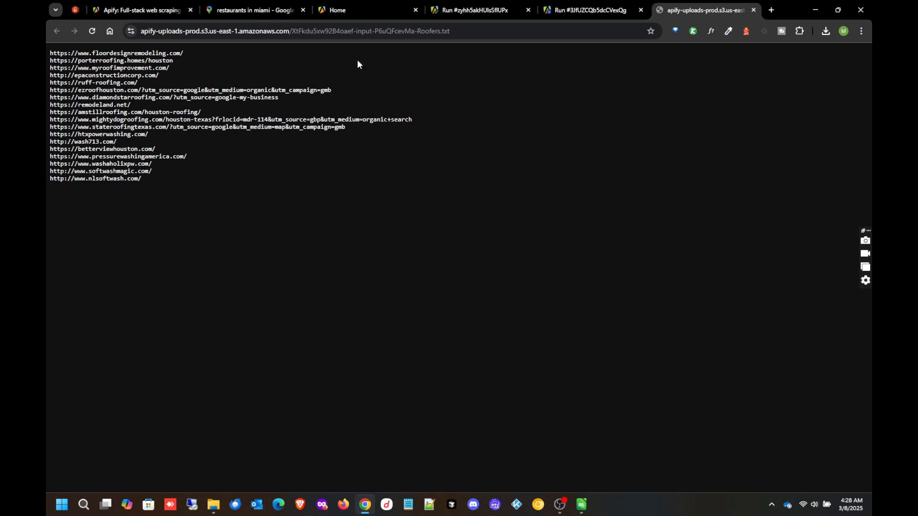
pyautogui.click(597, 10)
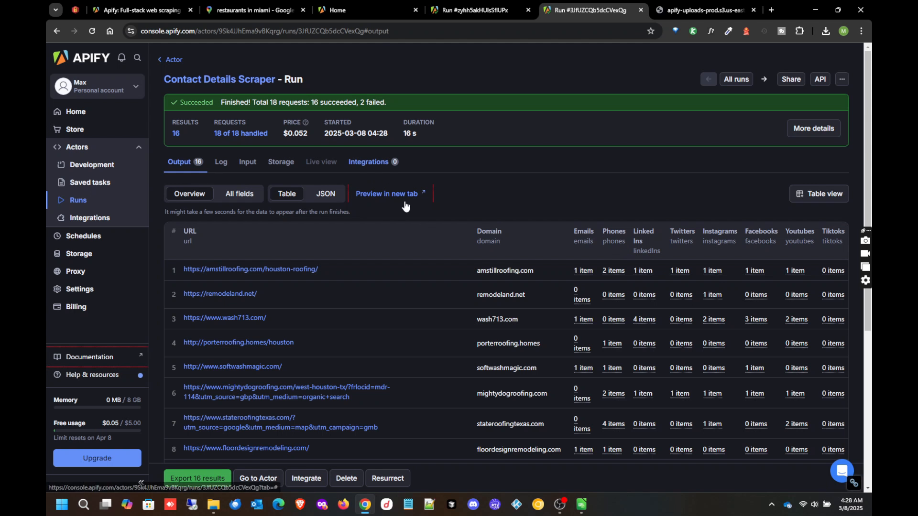
pyautogui.scroll(-1, 541, 271)
pyautogui.scroll(-5, 541, 270)
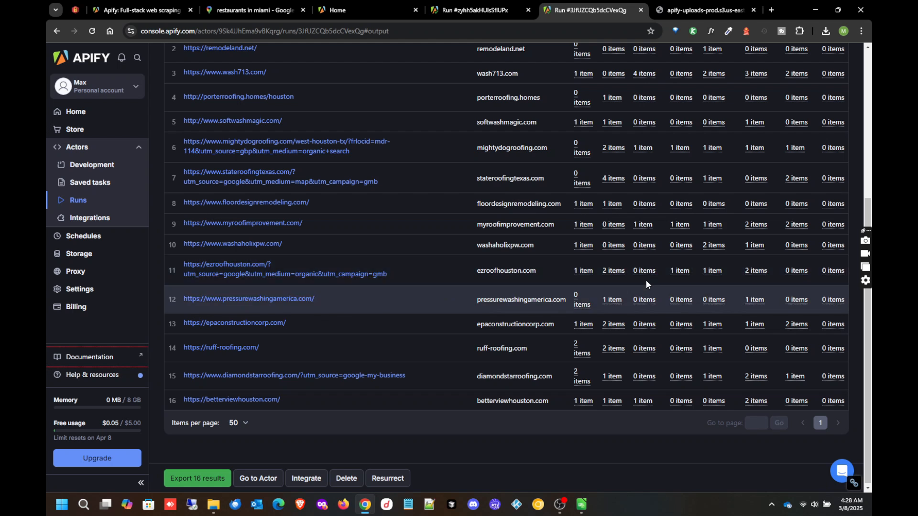
pyautogui.scroll(1, 593, 231)
pyautogui.scroll(3, 594, 233)
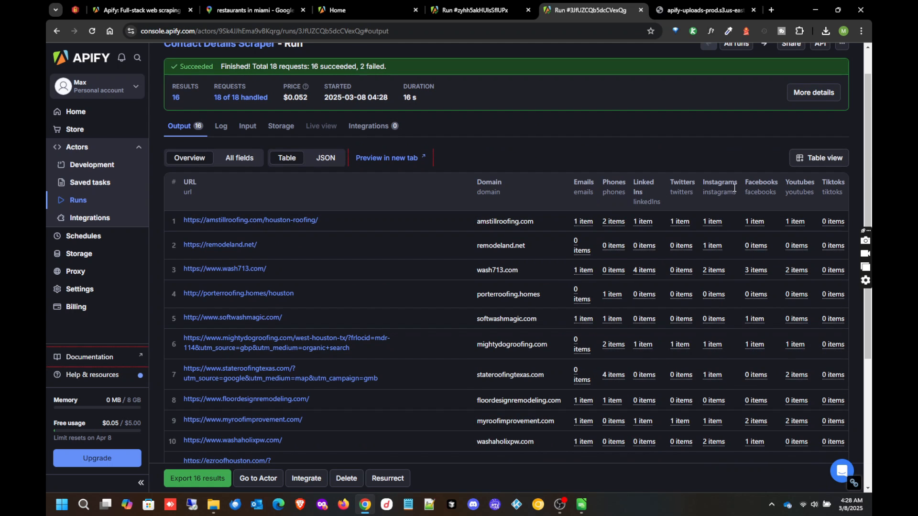
pyautogui.scroll(-2, 710, 356)
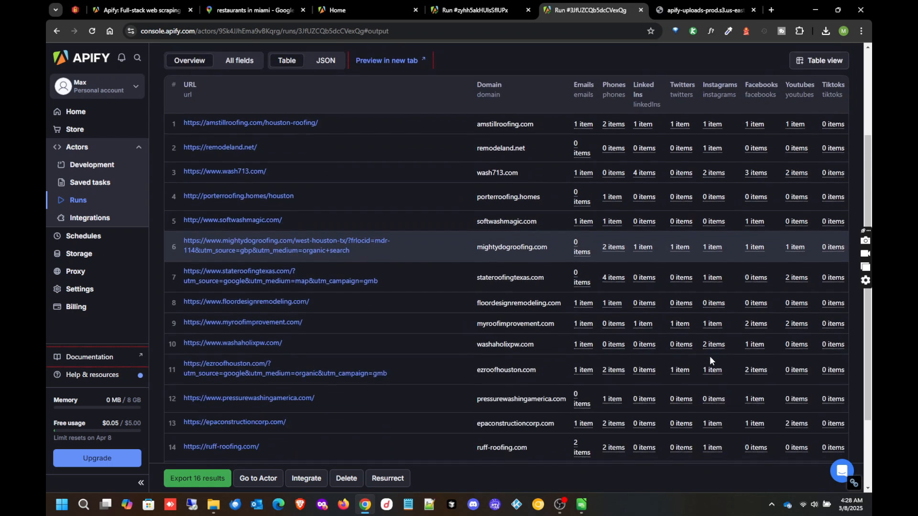
pyautogui.scroll(2, 632, 203)
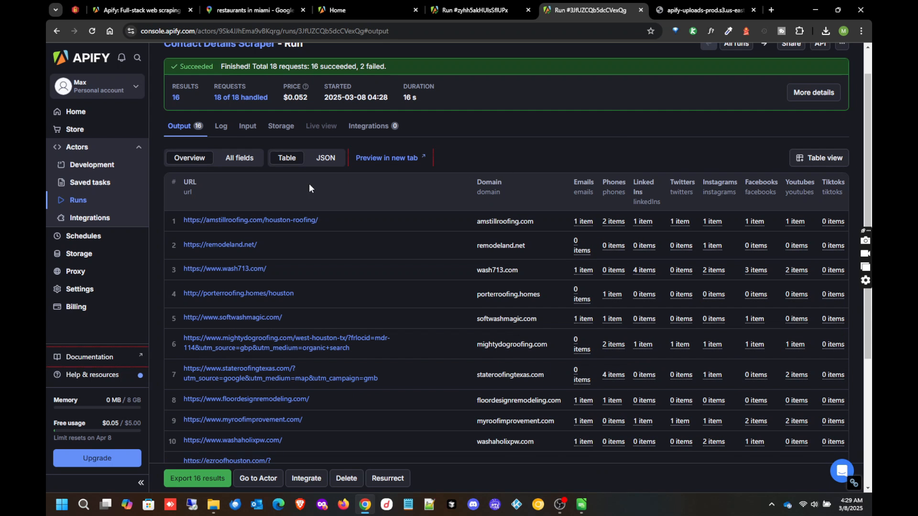
pyautogui.click(435, 5)
pyautogui.click(575, 4)
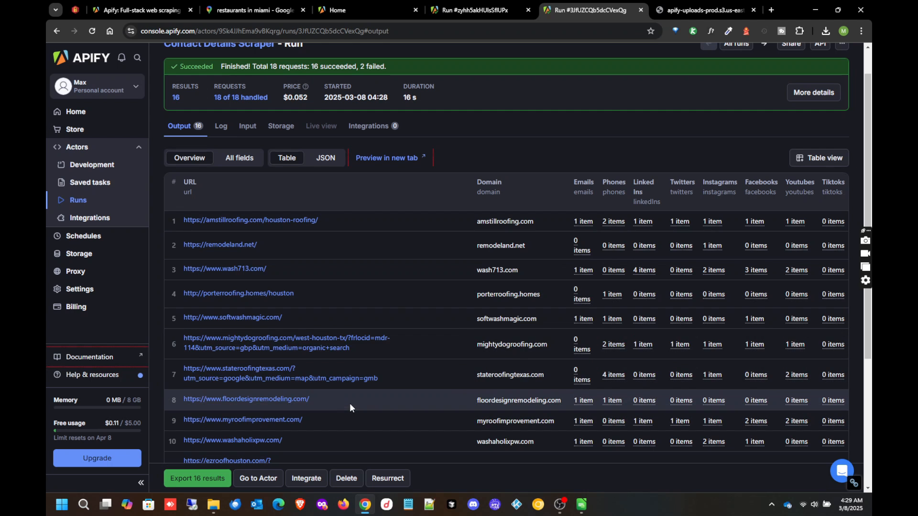
# - Export the 16 results as a JSON file and check the recent downloads list
pyautogui.click(202, 479)
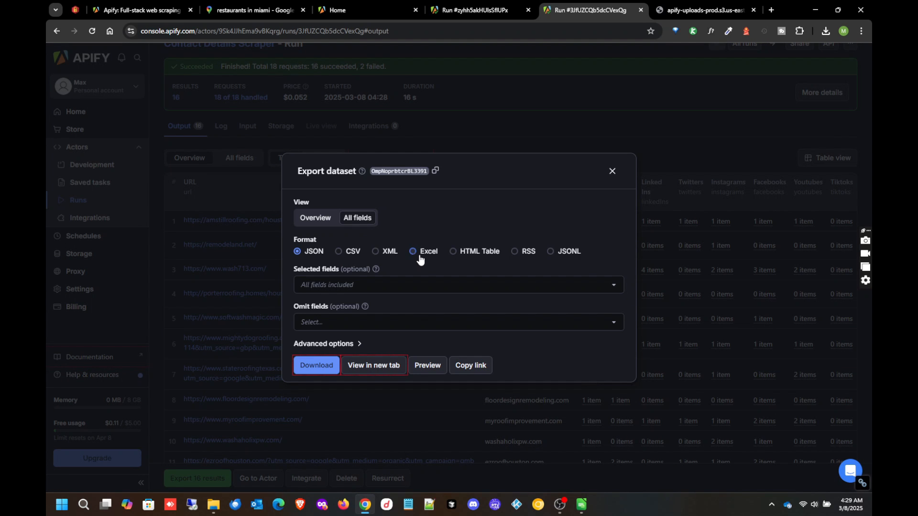
pyautogui.click(414, 252)
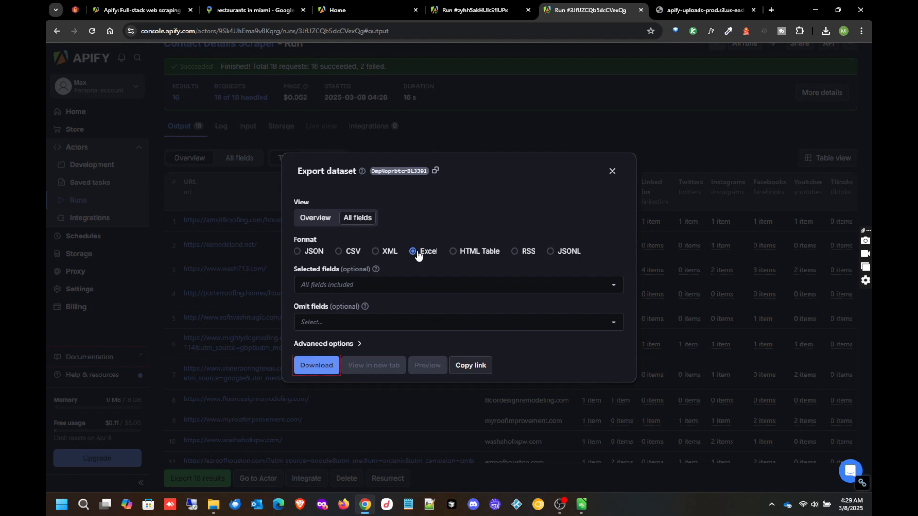
pyautogui.click(311, 257)
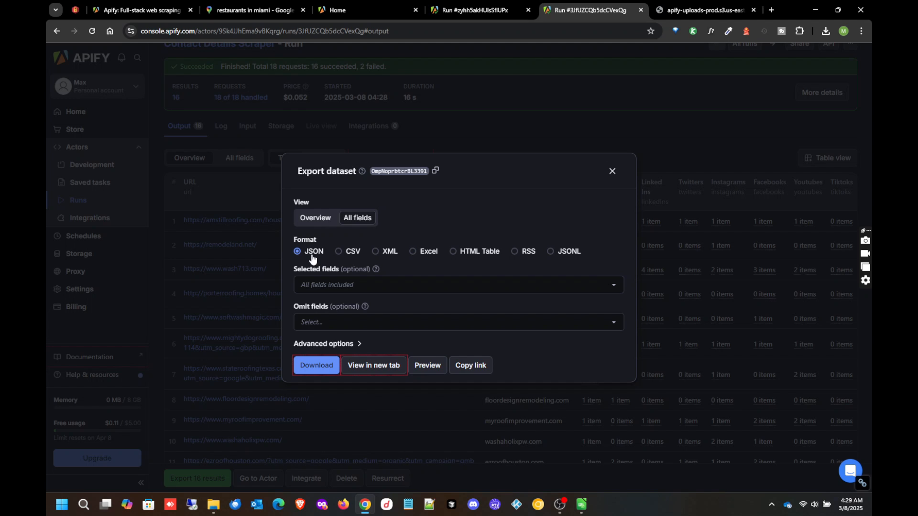
pyautogui.click(321, 365)
pyautogui.click(825, 31)
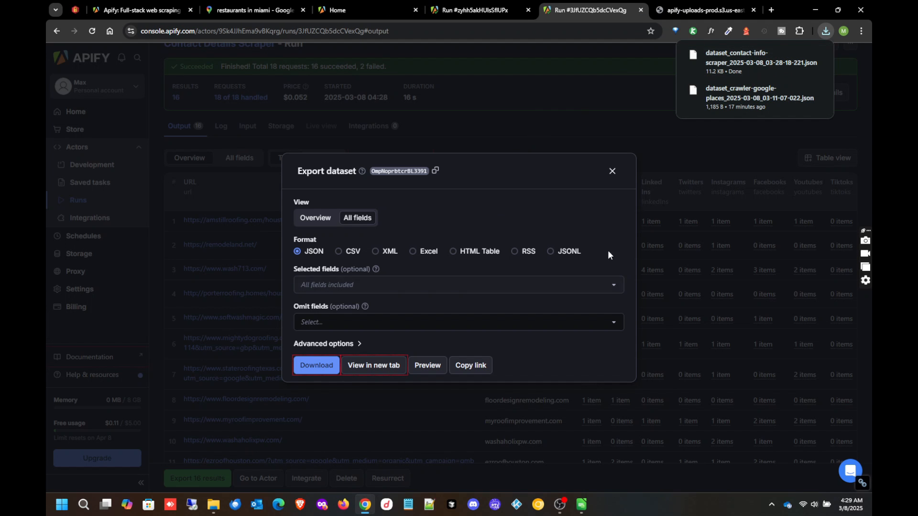
pyautogui.click(609, 214)
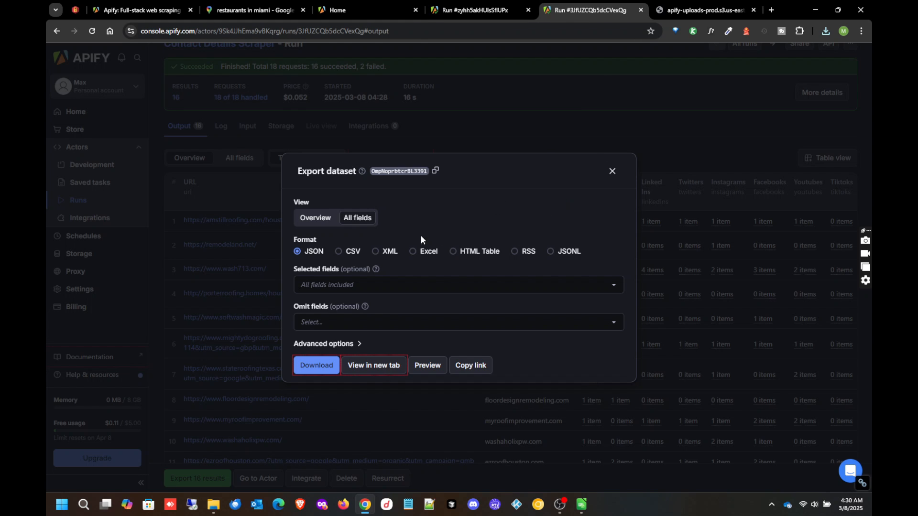
# - Download the 16 results again in Excel format
pyautogui.click(426, 257)
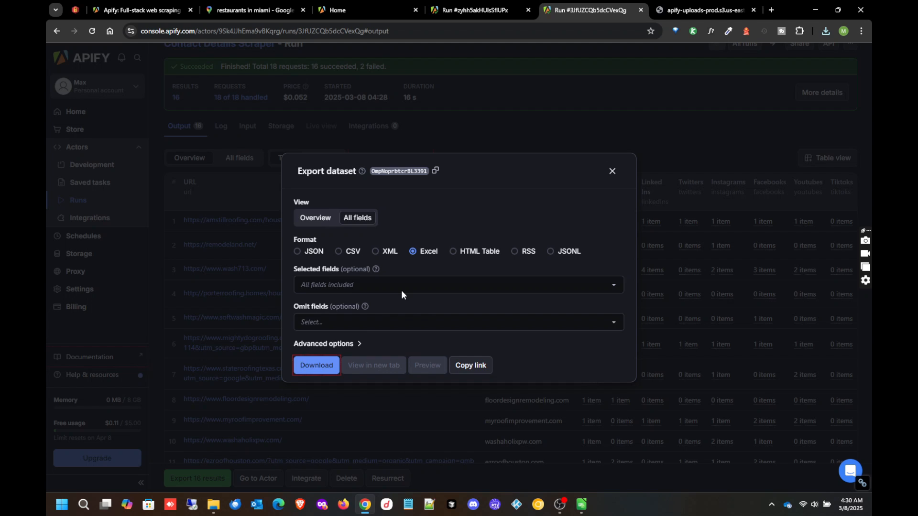
pyautogui.click(316, 365)
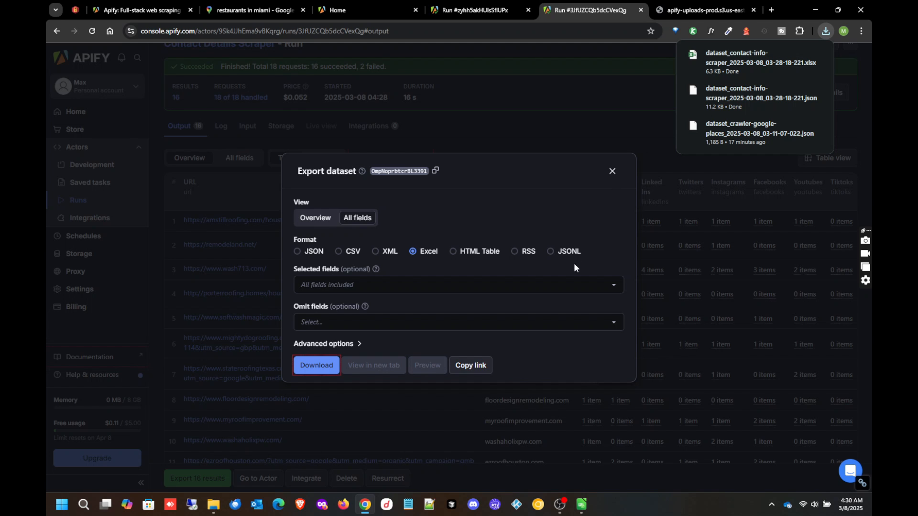
pyautogui.click(623, 109)
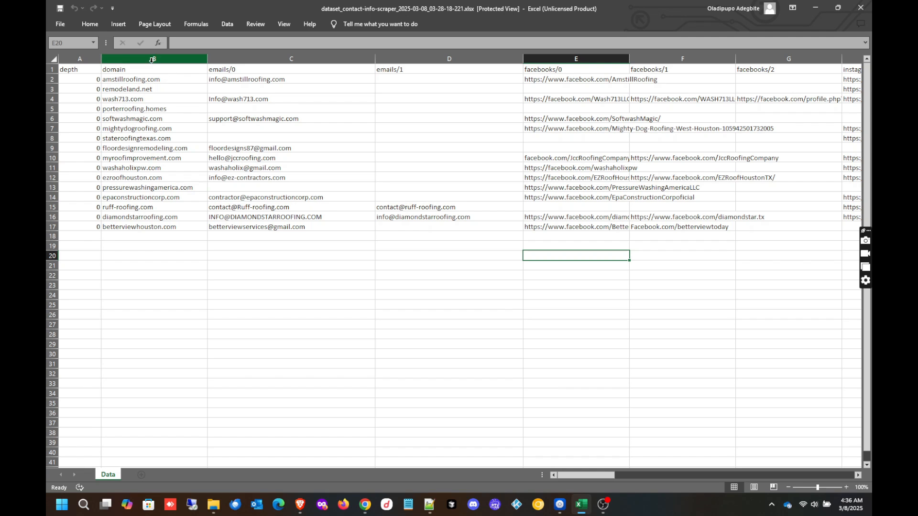
# - Select the 16 domains in column B and their emails in column C
pyautogui.moveTo(152, 79); pyautogui.dragTo(151, 226)
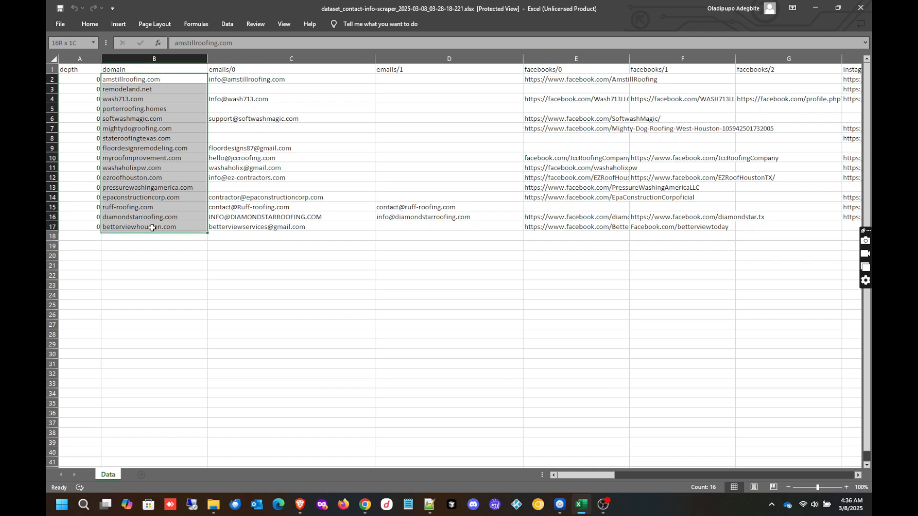
pyautogui.click(256, 78)
pyautogui.moveTo(257, 78); pyautogui.dragTo(246, 227)
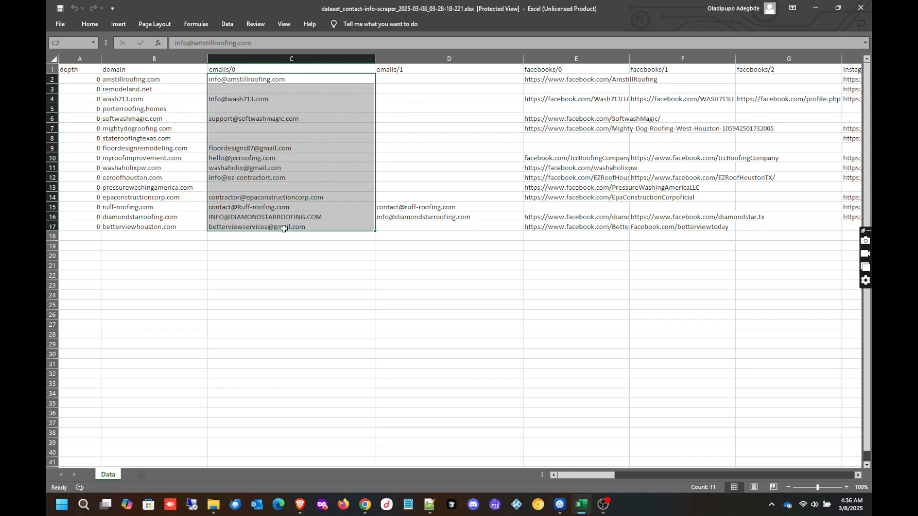
pyautogui.click(308, 213)
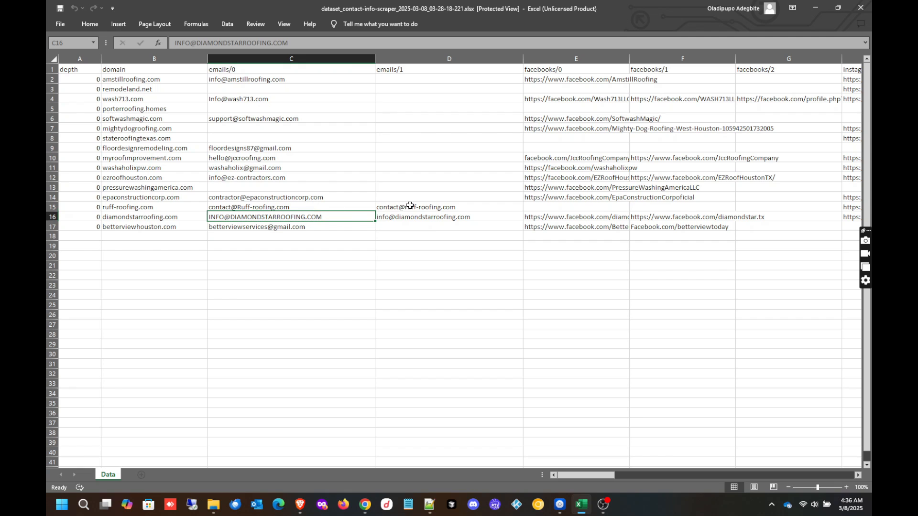
# - Review ruff-roofing.com's two emails in row 15 and the emails/1 and emails/0 columns
pyautogui.moveTo(472, 206); pyautogui.dragTo(282, 206)
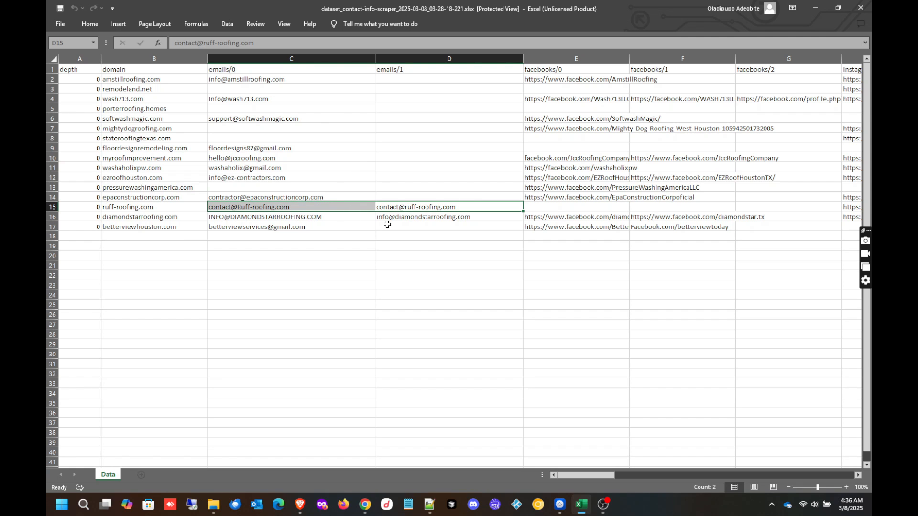
pyautogui.click(400, 227)
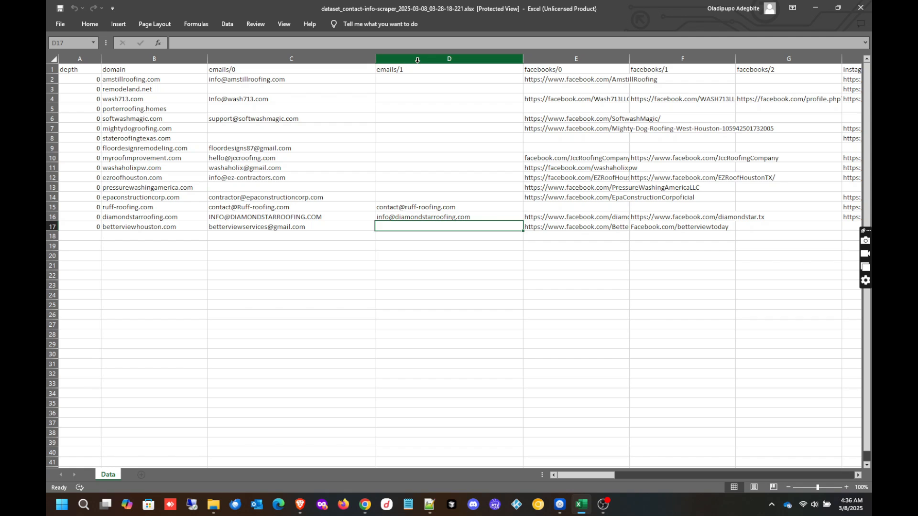
pyautogui.click(417, 60)
pyautogui.click(349, 59)
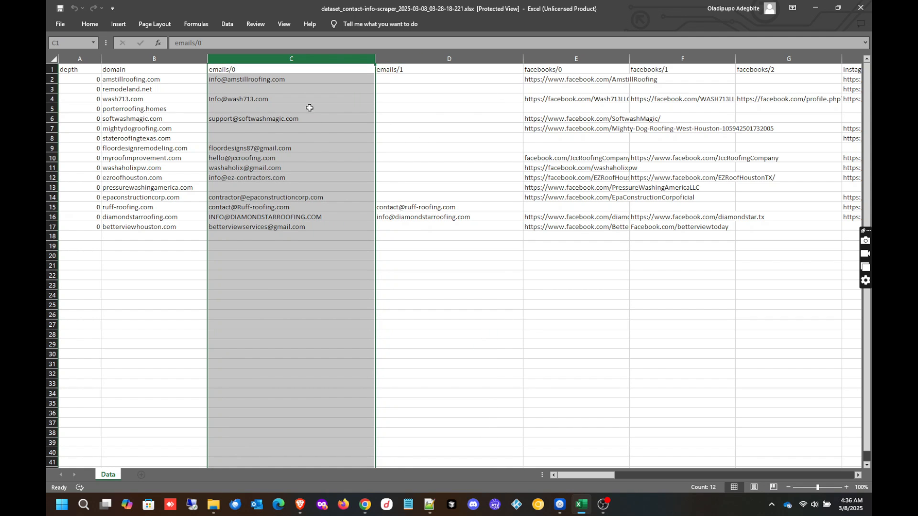
pyautogui.click(291, 187)
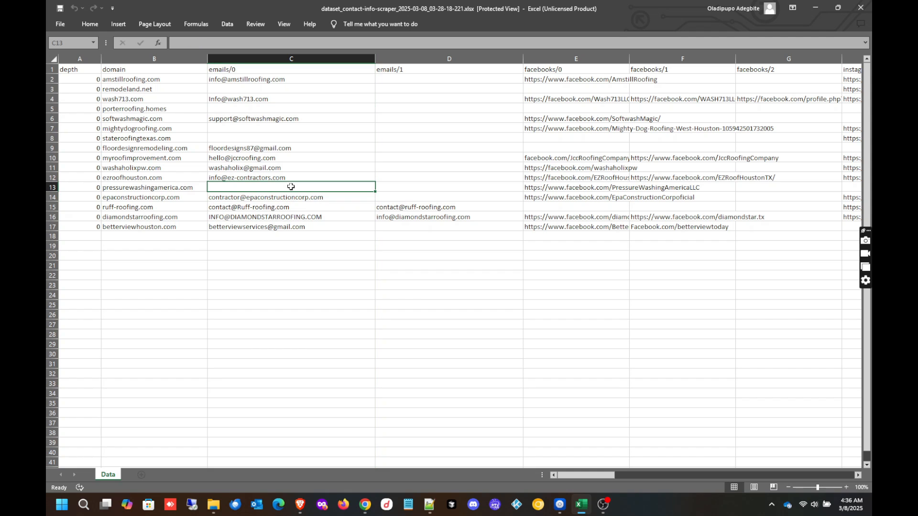
pyautogui.scroll(-1, 435, 110)
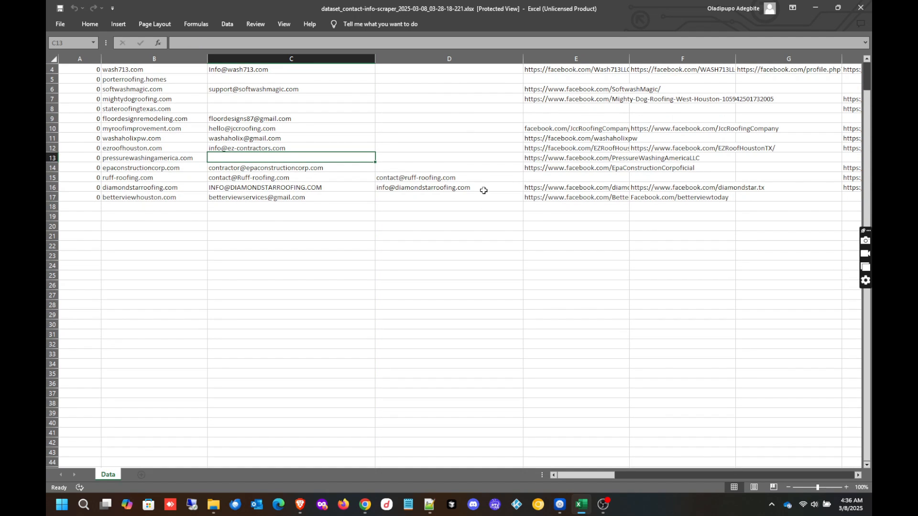
pyautogui.scroll(1, 483, 190)
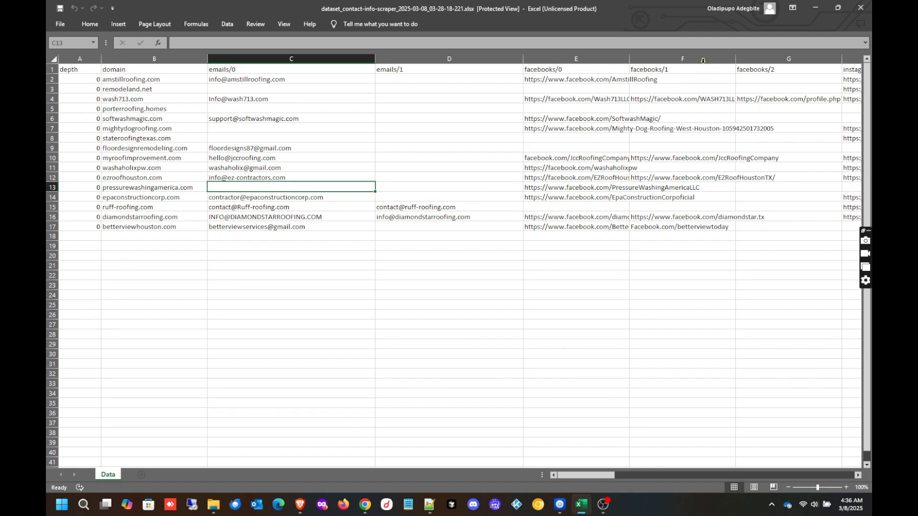
pyautogui.click(703, 475)
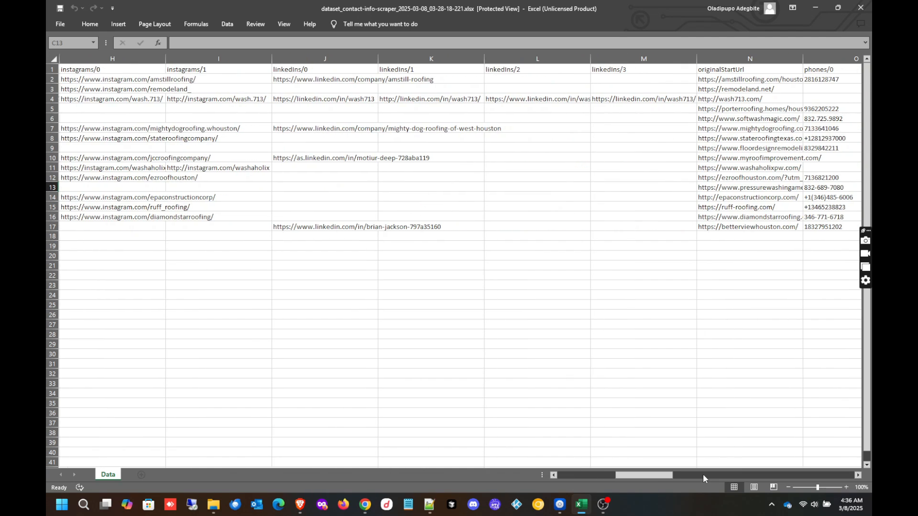
pyautogui.click(702, 475)
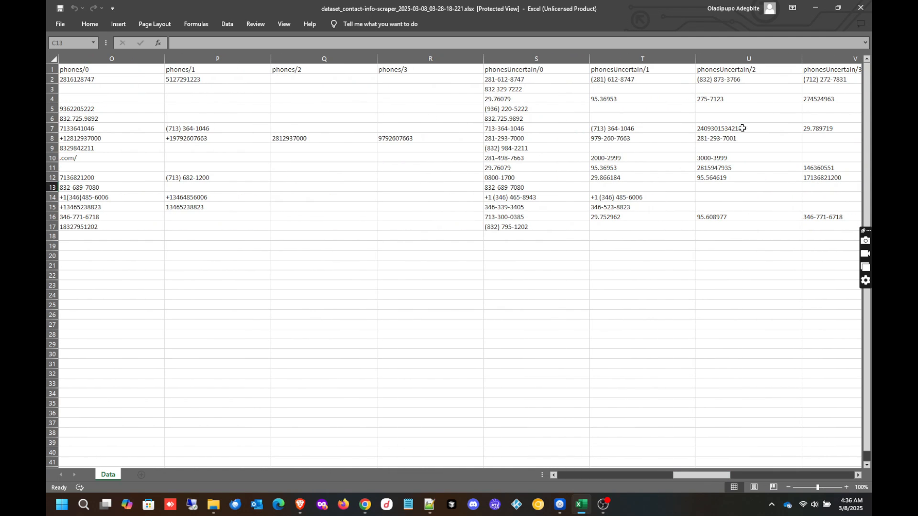
pyautogui.click(784, 475)
pyautogui.click(784, 475)
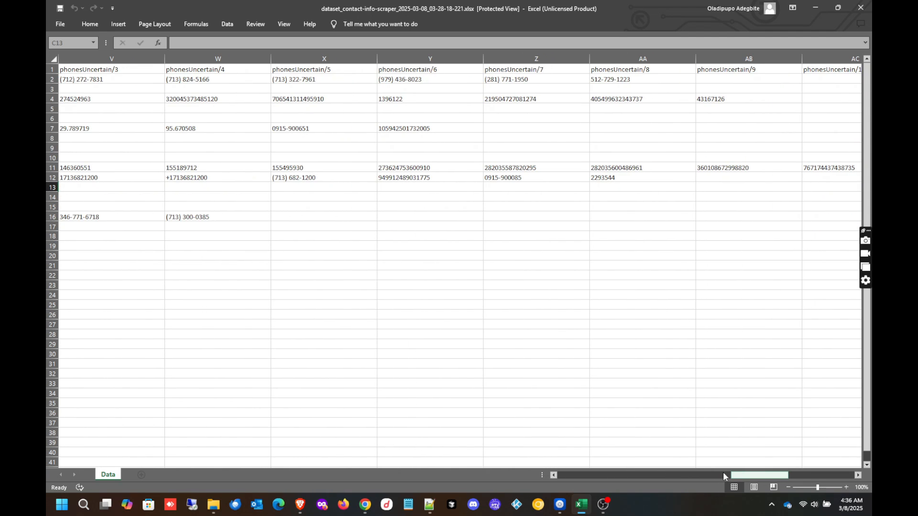
pyautogui.doubleClick(656, 474)
pyautogui.click(655, 475)
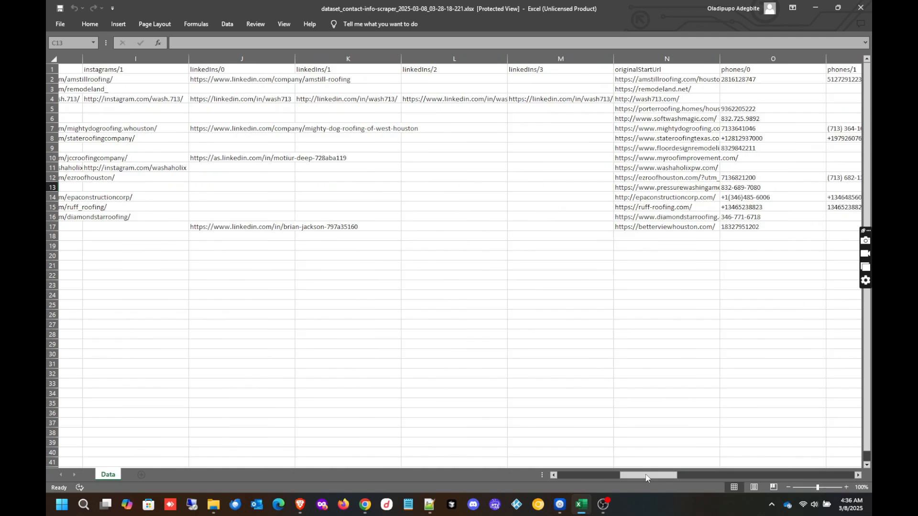
pyautogui.click(583, 475)
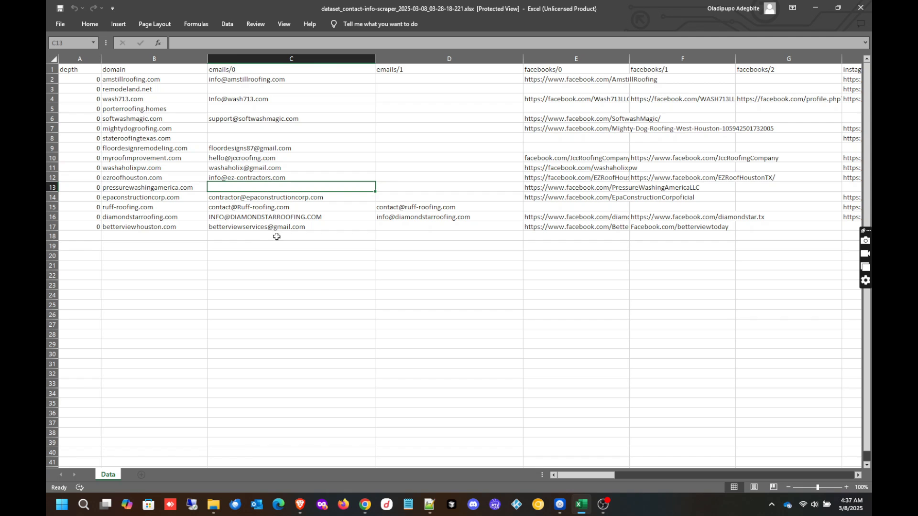
pyautogui.click(242, 245)
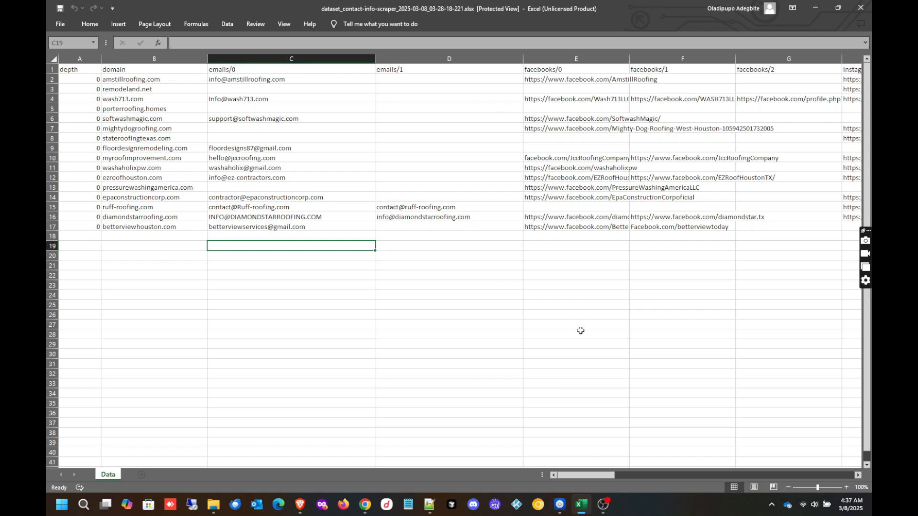
pyautogui.click(672, 476)
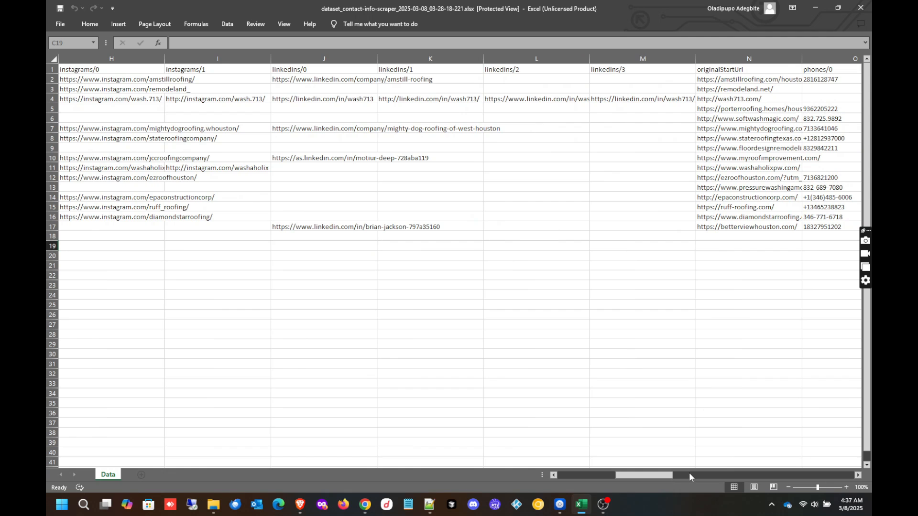
pyautogui.click(689, 474)
pyautogui.moveTo(691, 474); pyautogui.dragTo(760, 475)
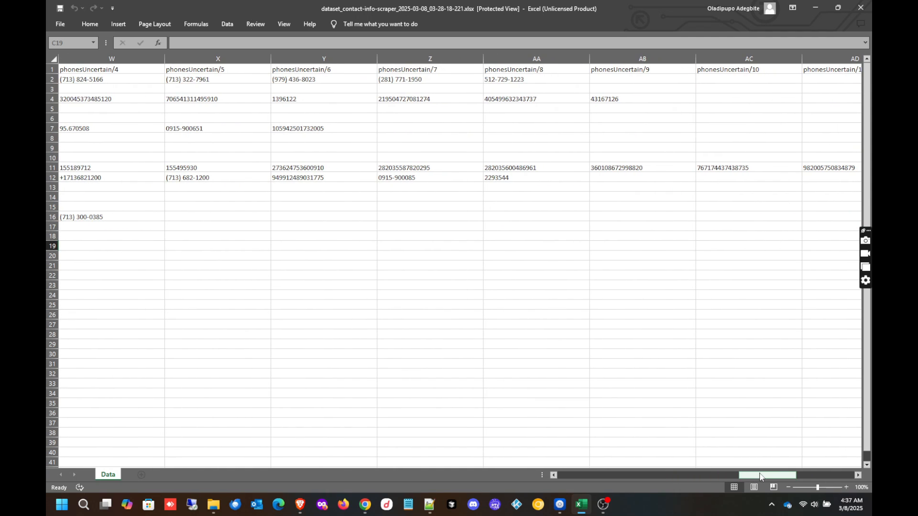
pyautogui.click(425, 262)
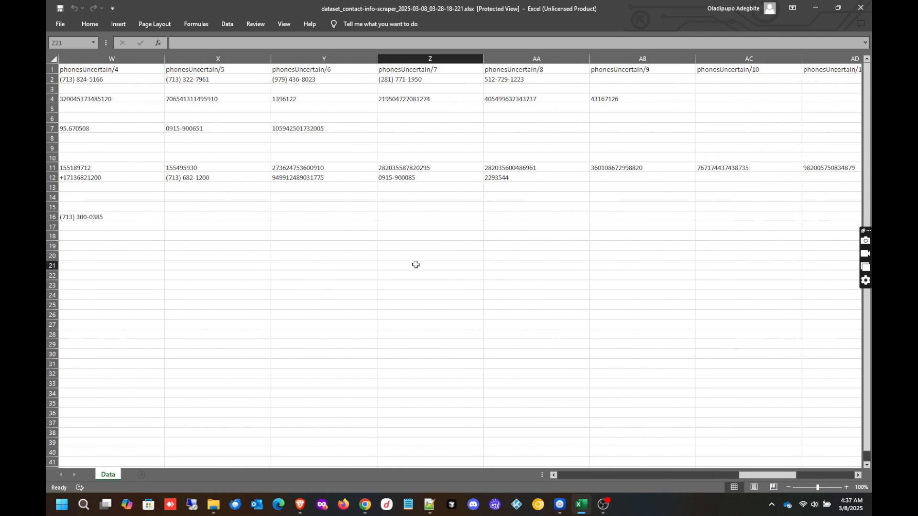
pyautogui.click(579, 475)
pyautogui.click(568, 475)
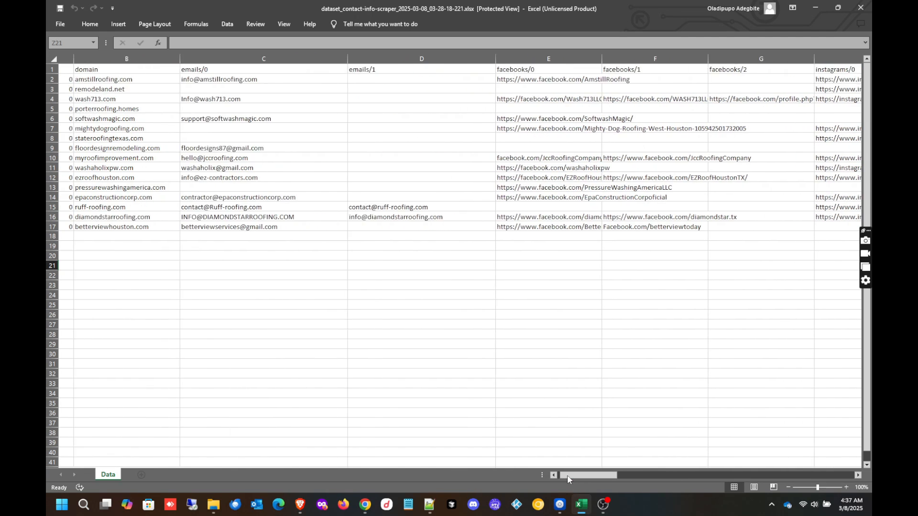